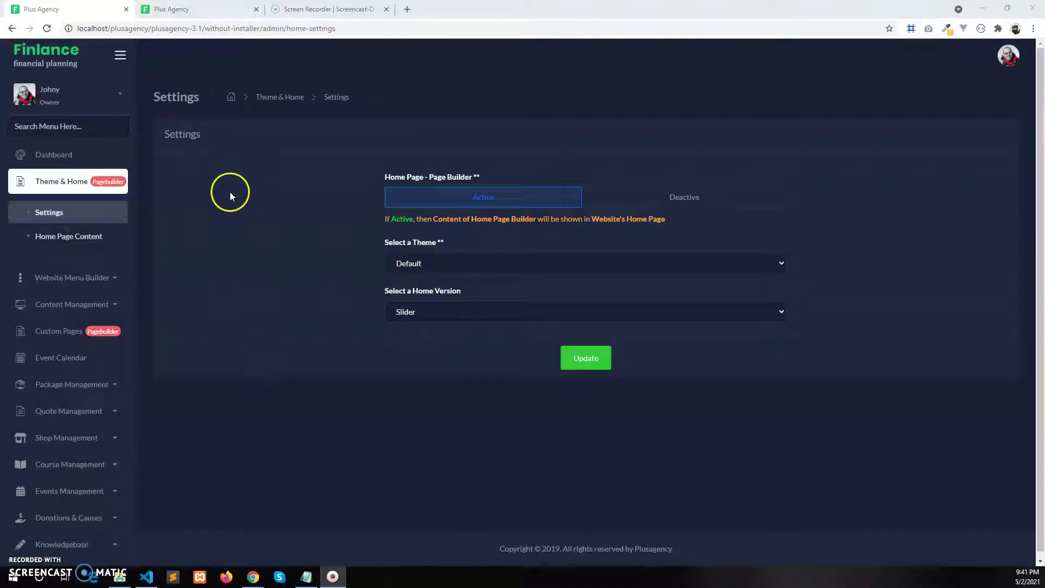
Inspect the local website's home page from the hero slider down to the footer
left_click(204, 15)
scroll(405, 302, "down", 5)
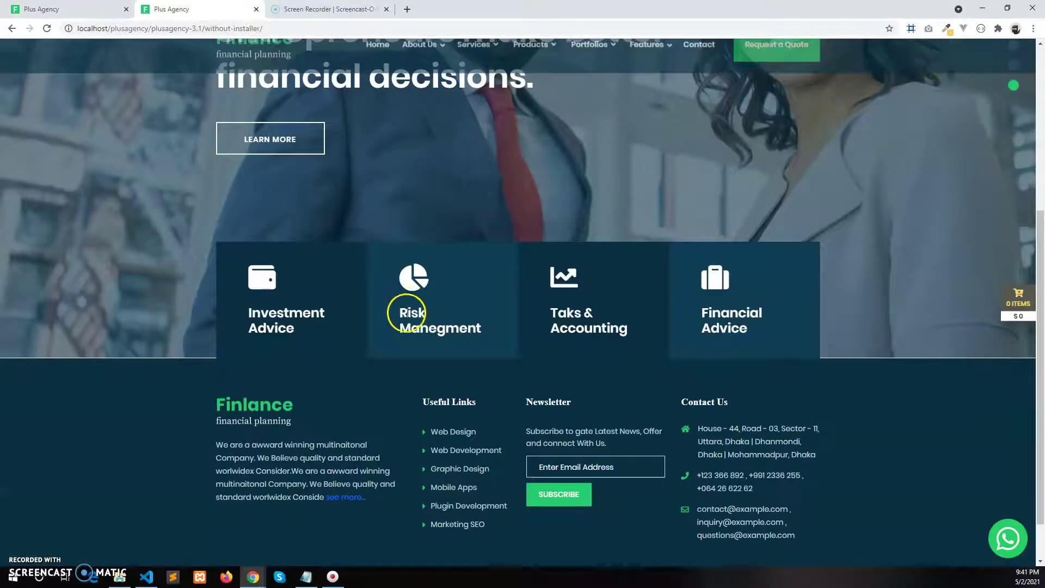
scroll(397, 310, "up", 4)
scroll(132, 459, "down", 2)
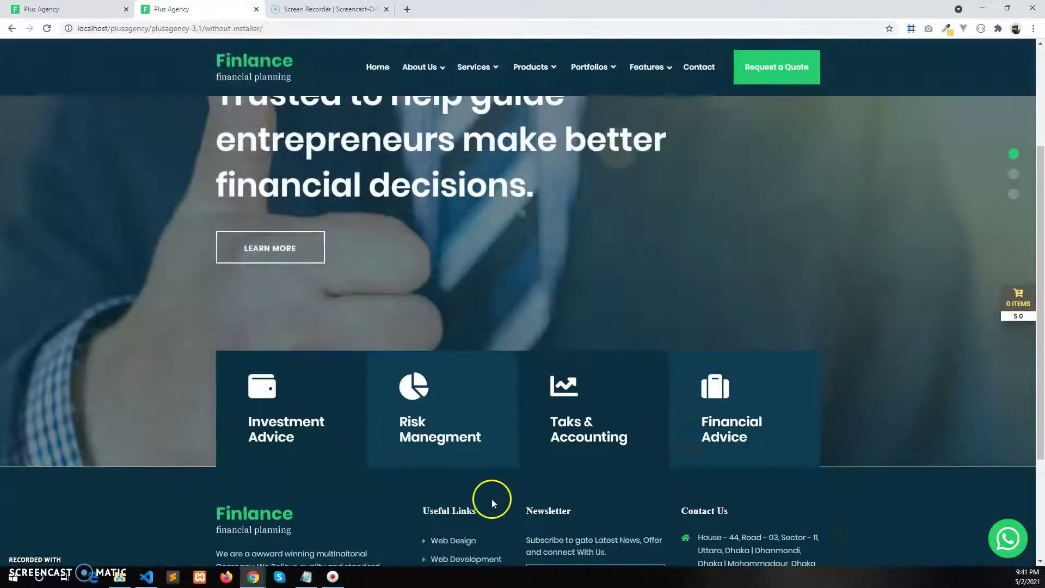
scroll(724, 397, "down", 3)
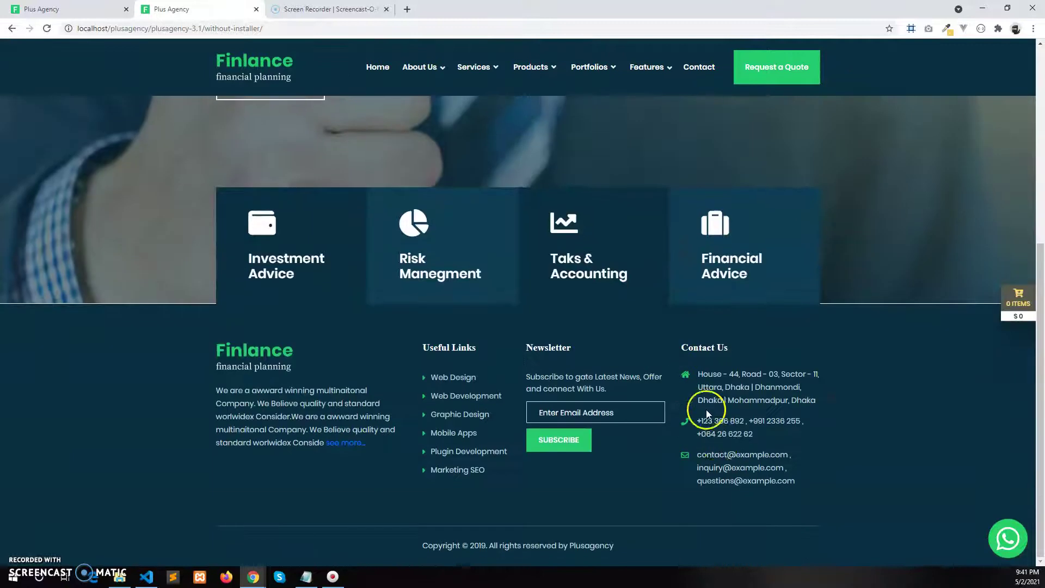
scroll(776, 467, "up", 5)
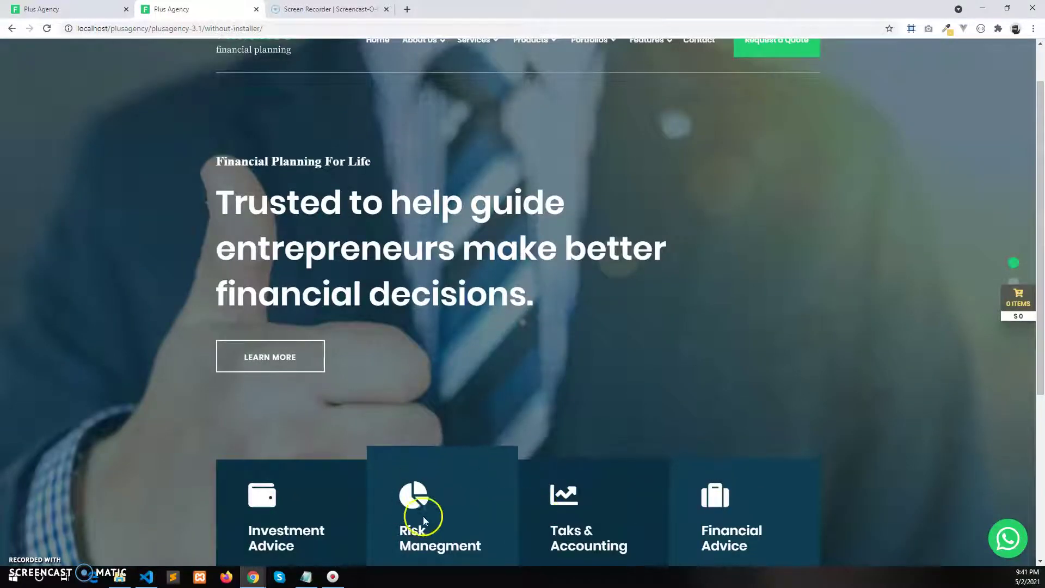
scroll(511, 373, "up", 2)
Load codecanyon.kreativdev.com/plusagency/default in a new browser tab and place that tab right after the local website's tab
left_click(407, 9)
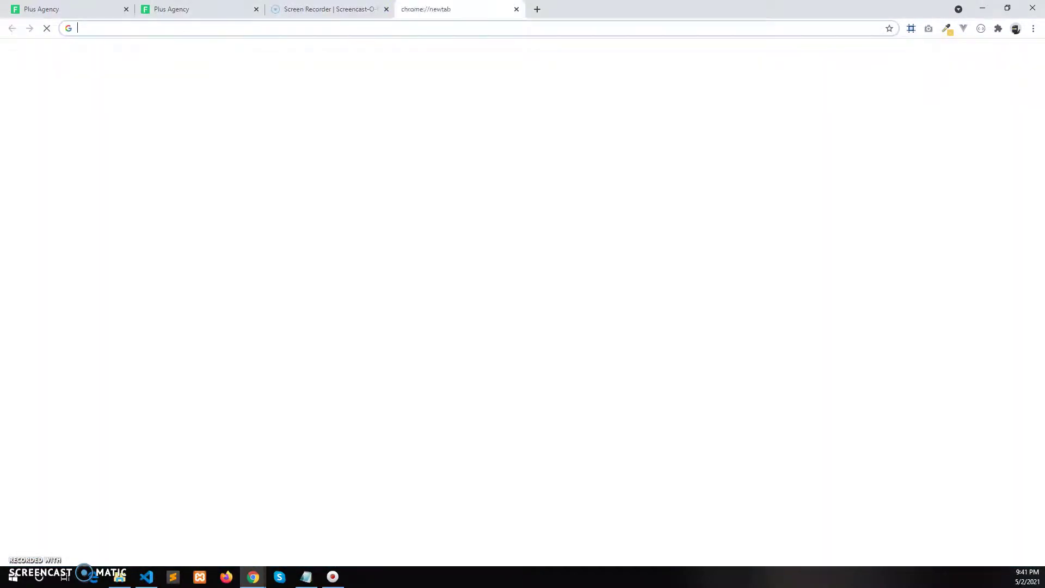
type("cdo")
key("BackSpace")
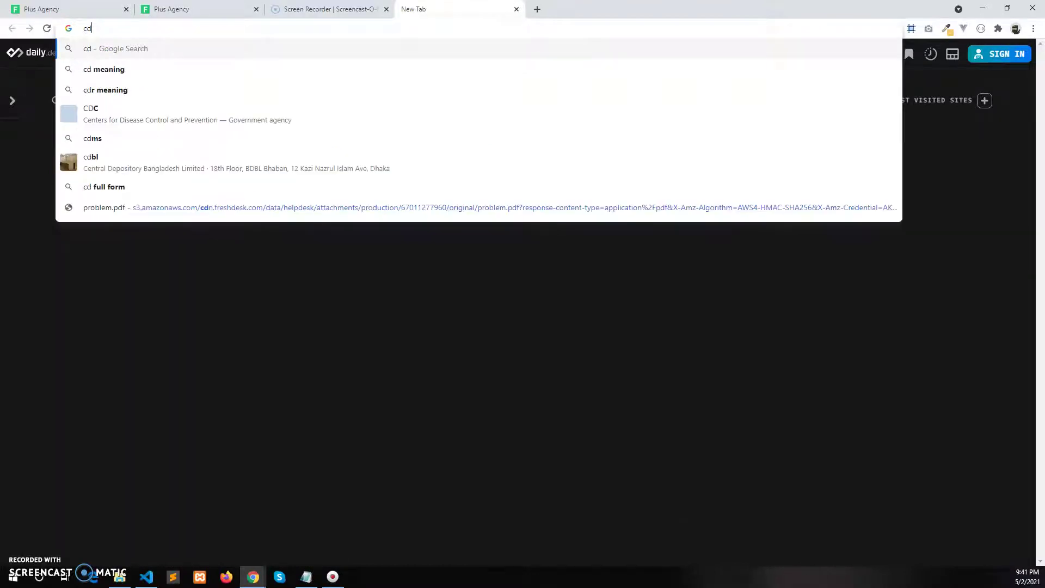
key("BackSpace")
type("ode")
key("Right")
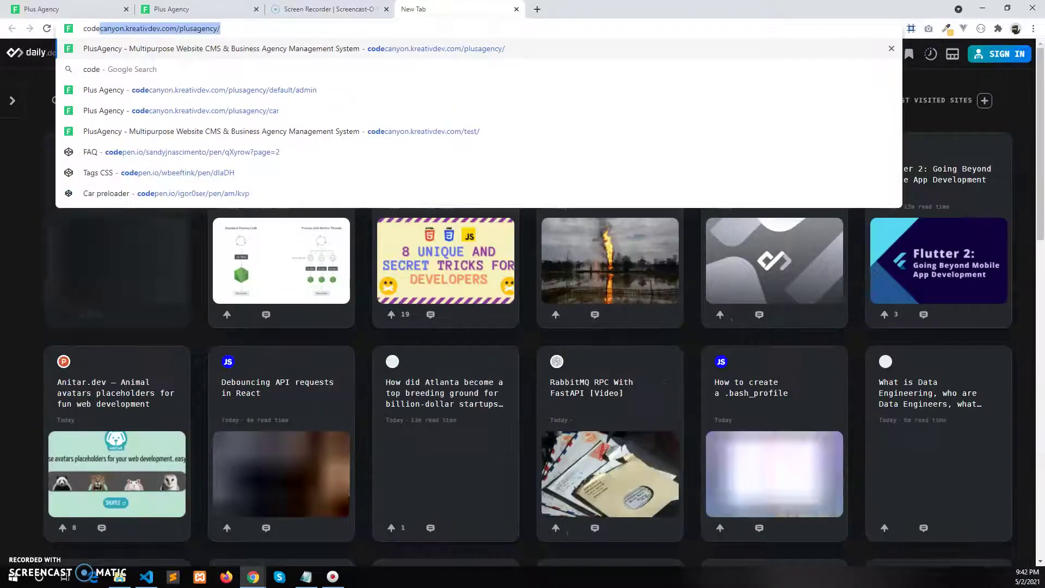
type("default")
key("Return")
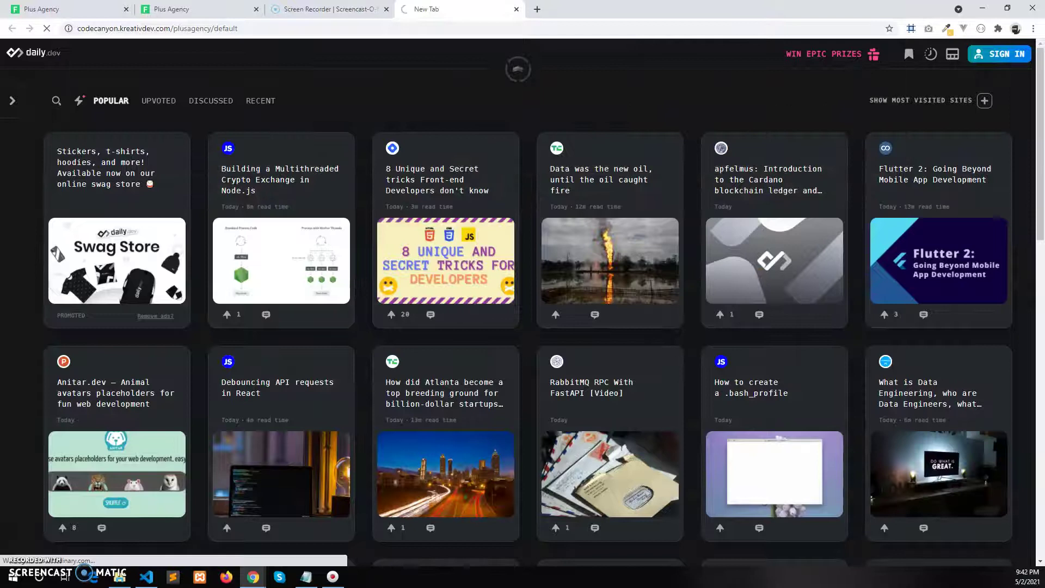
left_click_drag(446, 10, 327, 9)
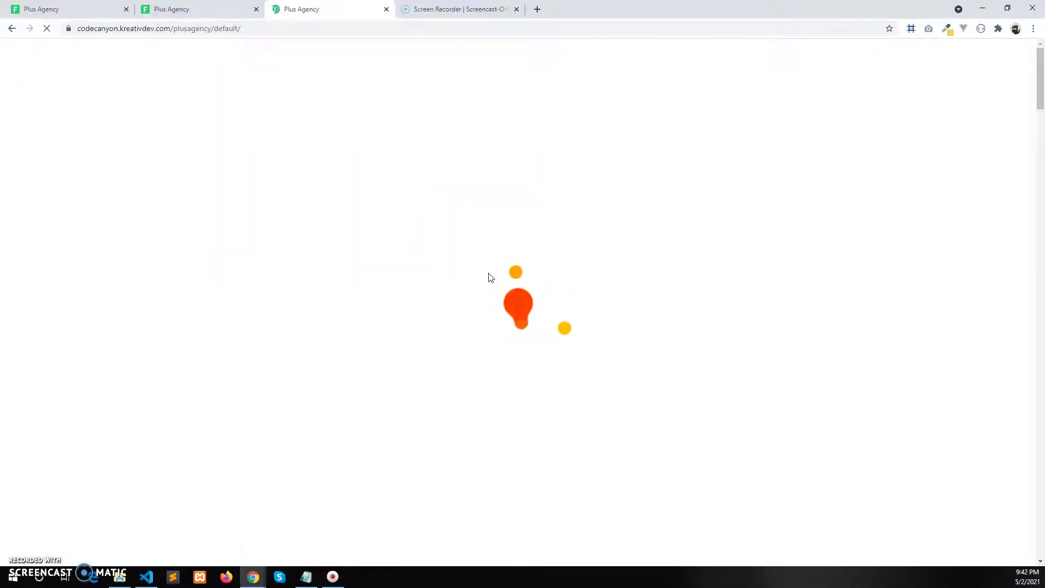
Dismiss the sale popup on the demo site and look over its home page sections
scroll(517, 267, "down", 15)
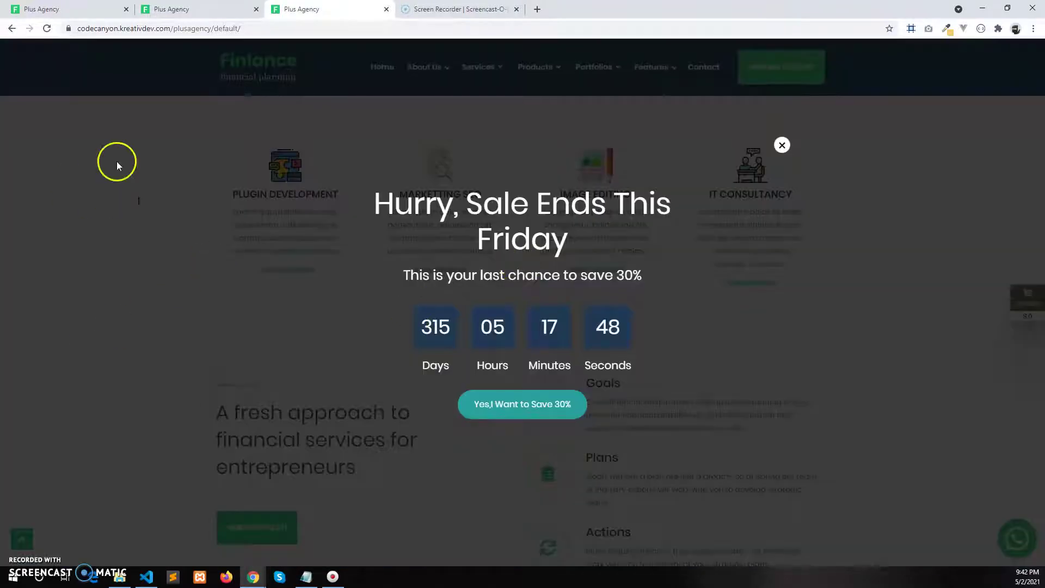
left_click(906, 170)
scroll(802, 236, "up", 12)
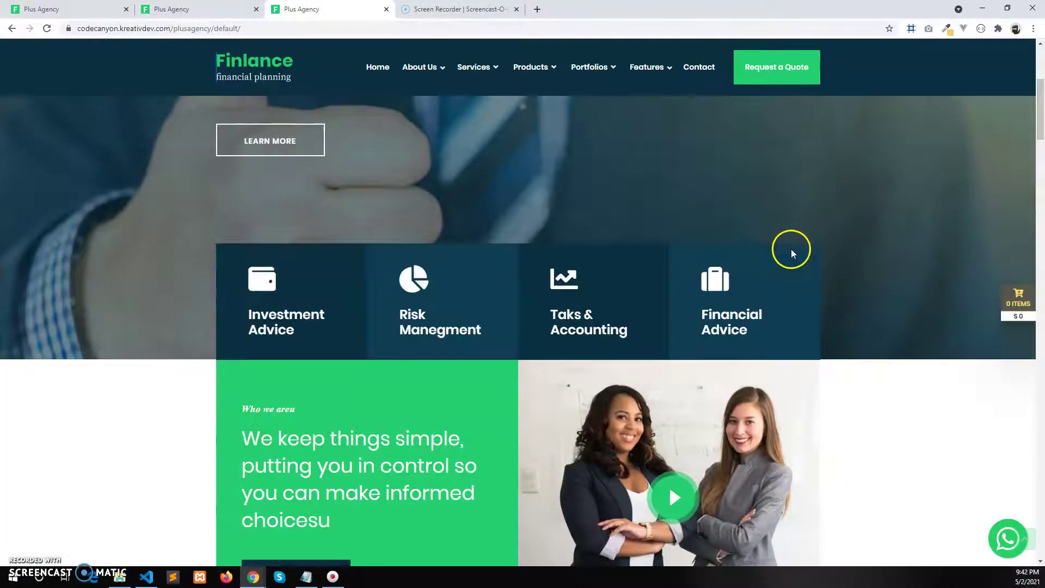
In the admin home settings, save the home page's Page Builder as Deactive, and save it as Active again
key("ctrl+shift+Tab")
key("ctrl+shift+Tab")
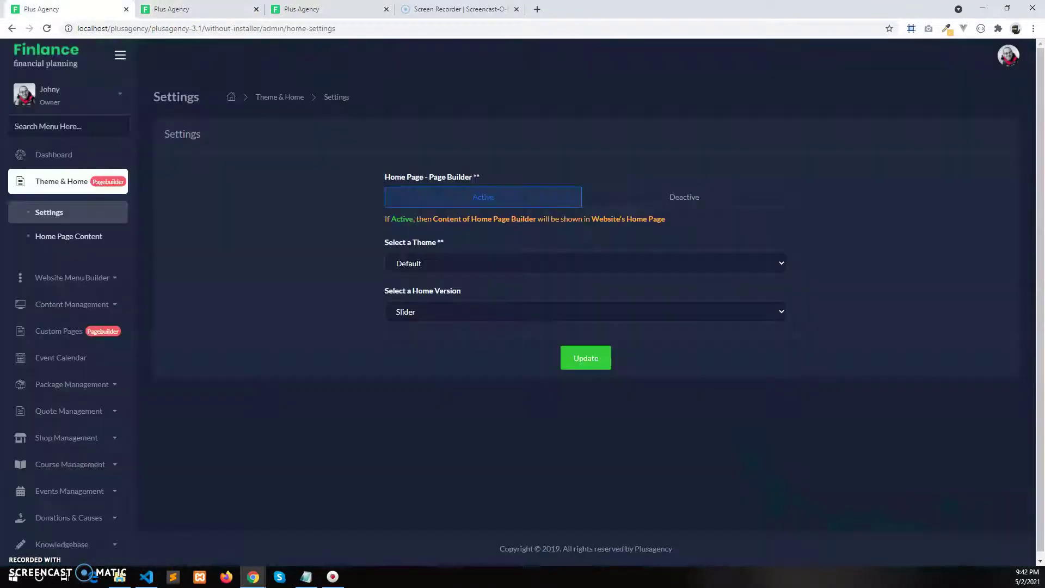
left_click(623, 206)
left_click(521, 203)
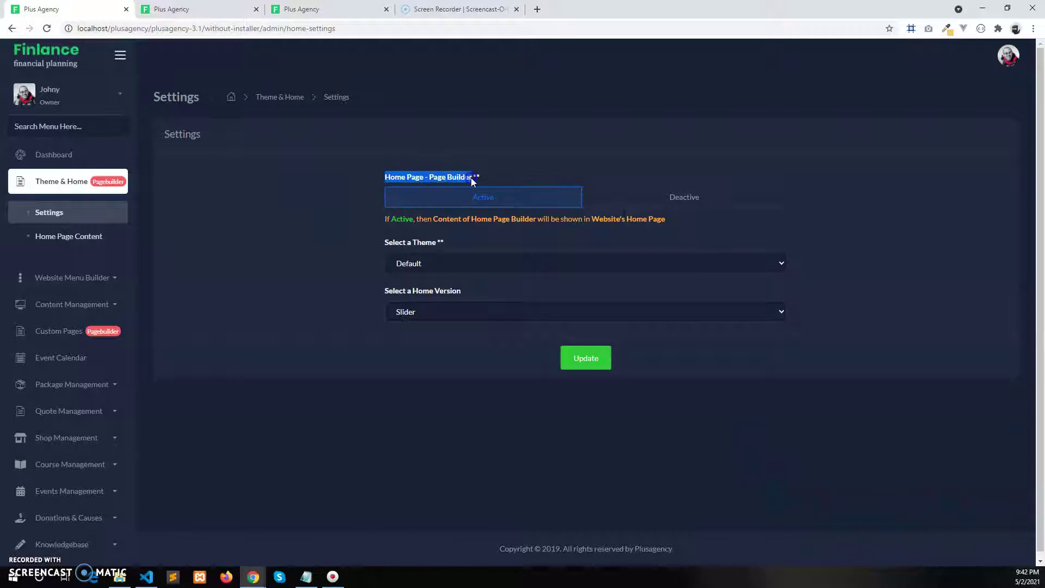
left_click(471, 177)
left_click(678, 197)
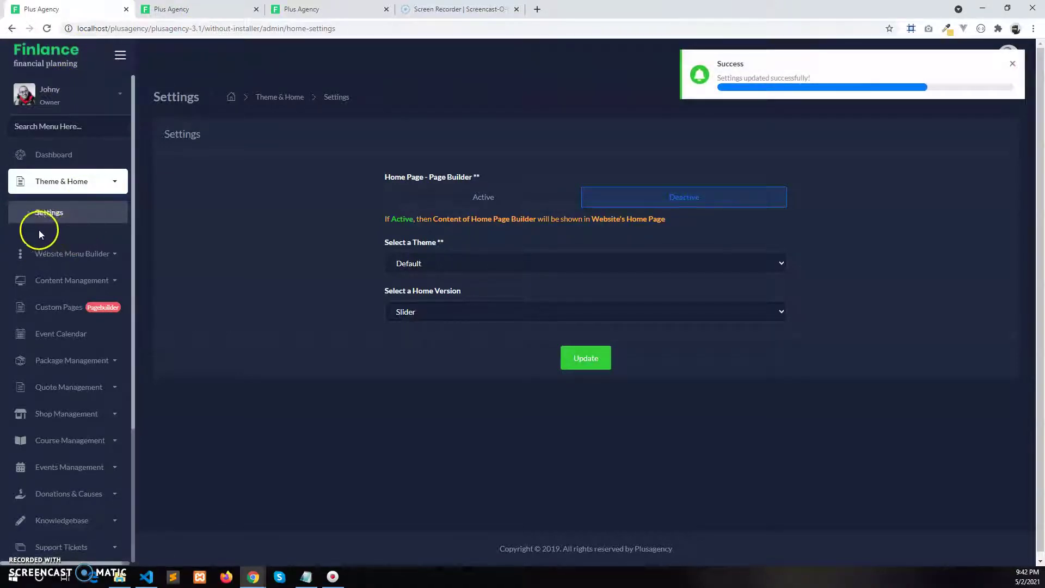
left_click(439, 196)
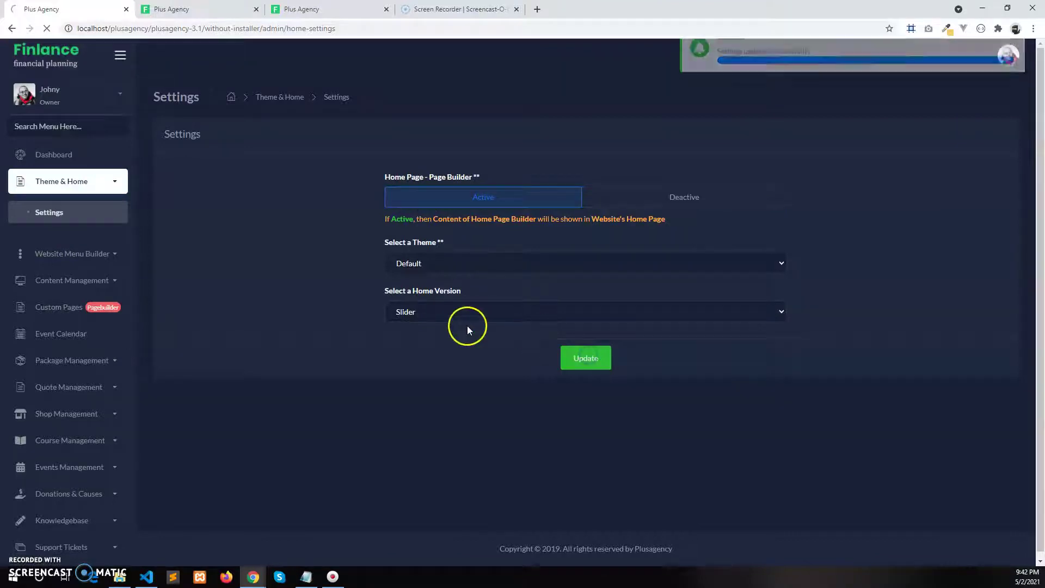
Open the Home Page Content in the page builder for the English language
left_click(53, 238)
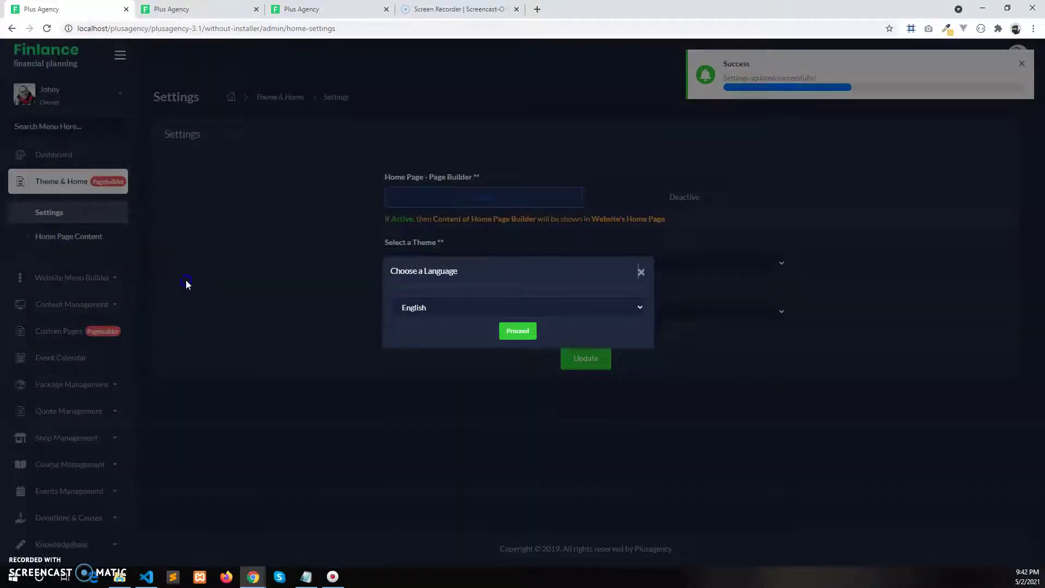
left_click(185, 283)
left_click(77, 235)
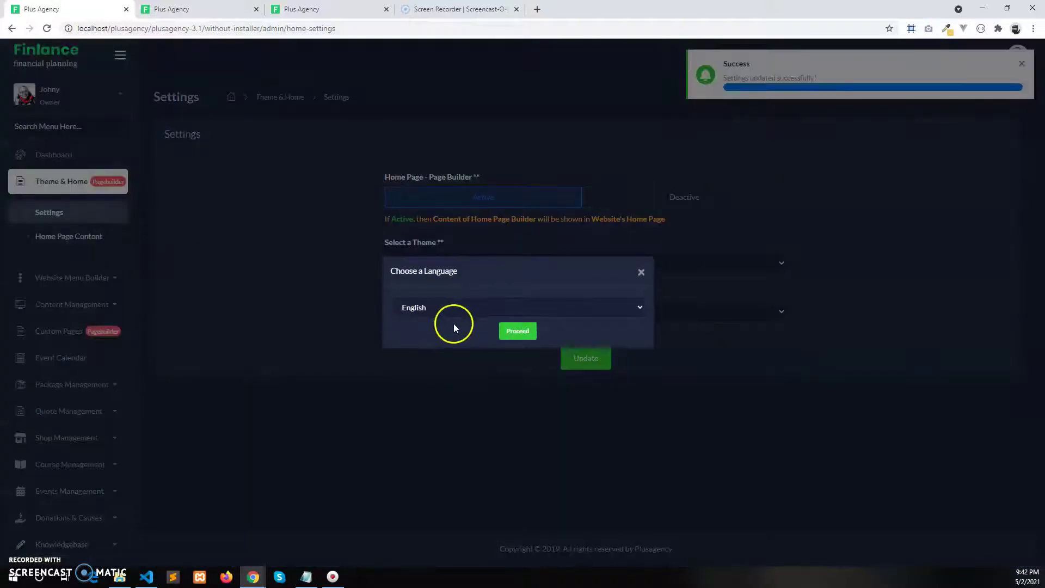
left_click(454, 311)
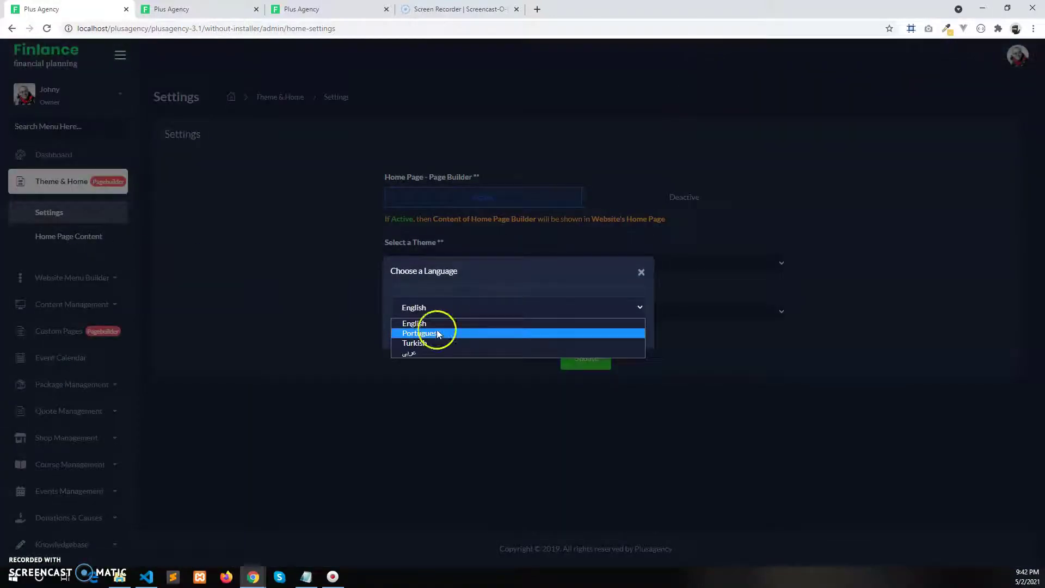
left_click(450, 290)
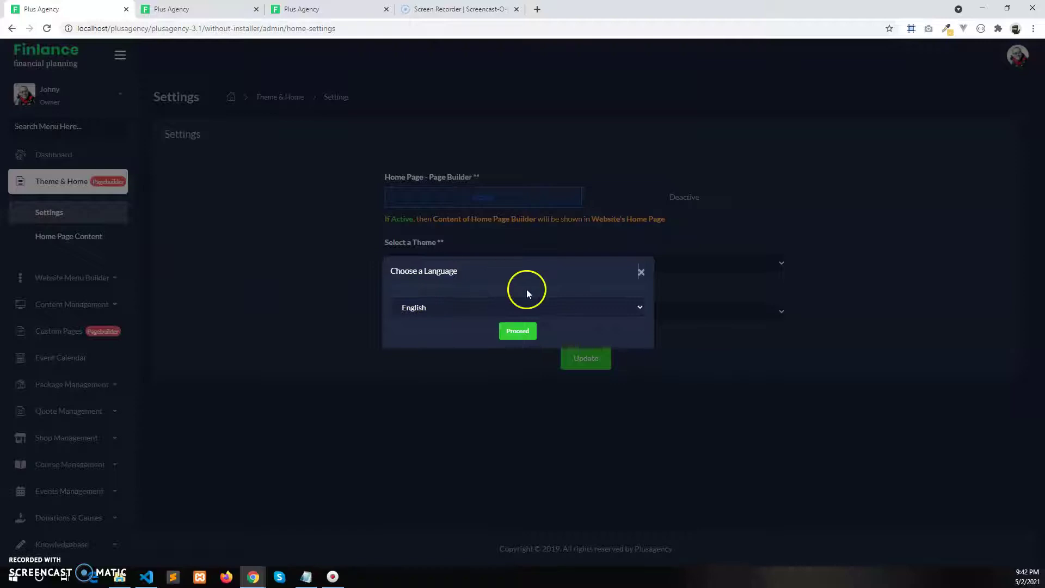
left_click(528, 333)
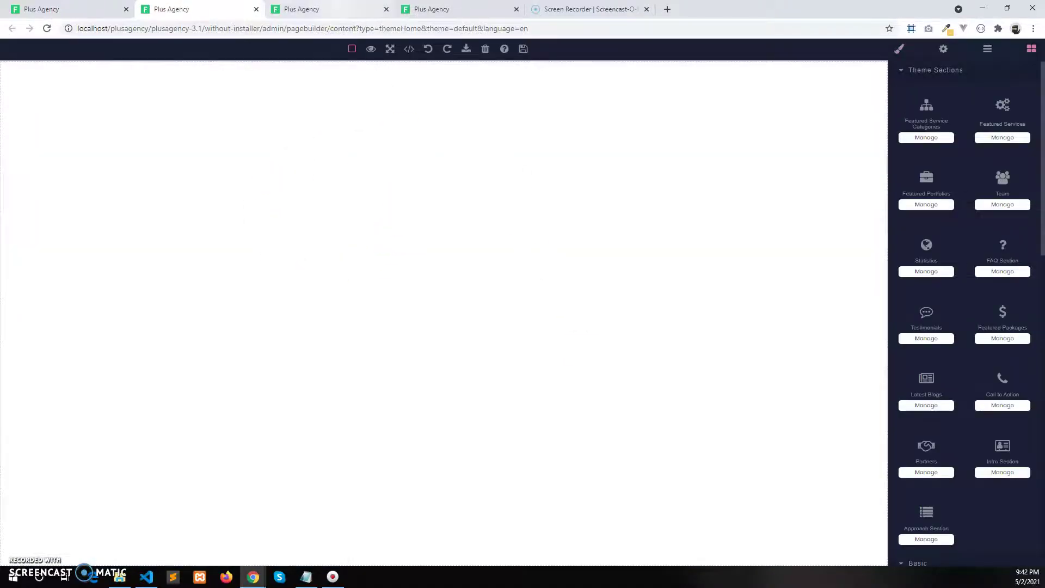
Look at the hero area and feature boxes on the local website's home page
left_click(337, 10)
scroll(759, 295, "down", 2)
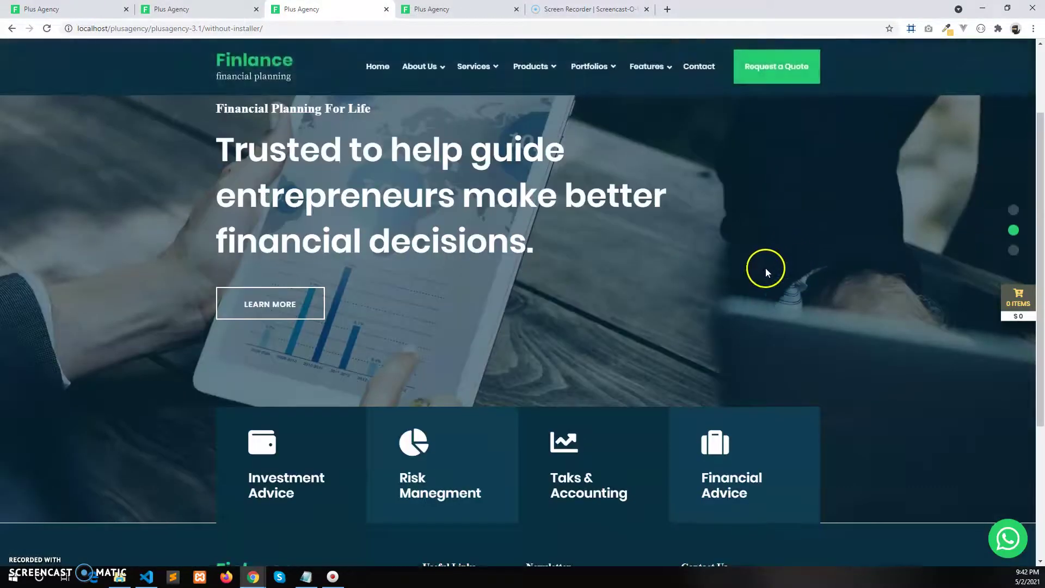
scroll(765, 268, "up", 2)
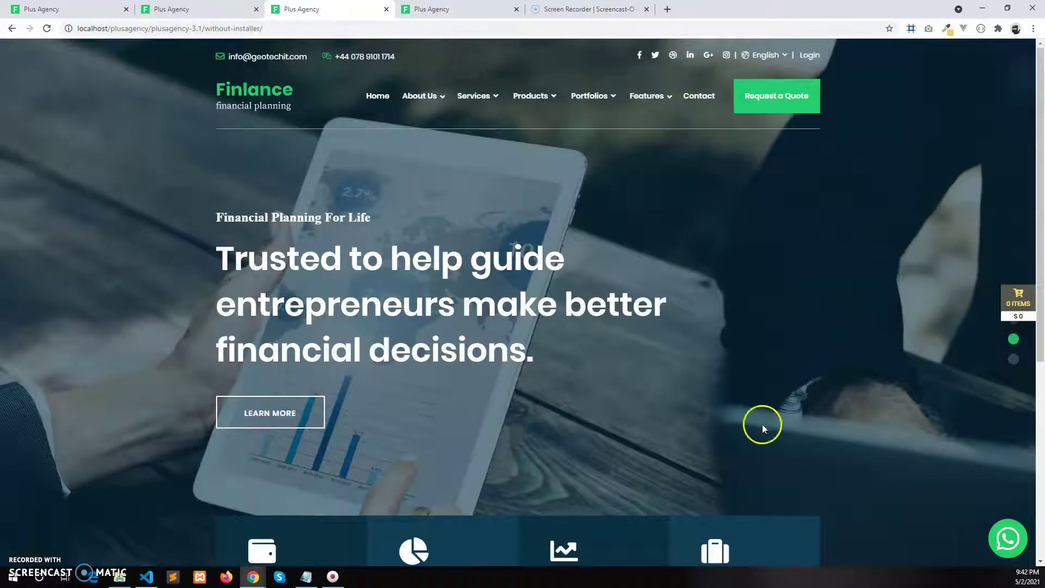
Close the language dialog in the admin settings and review the available themes and home versions
left_click(71, 9)
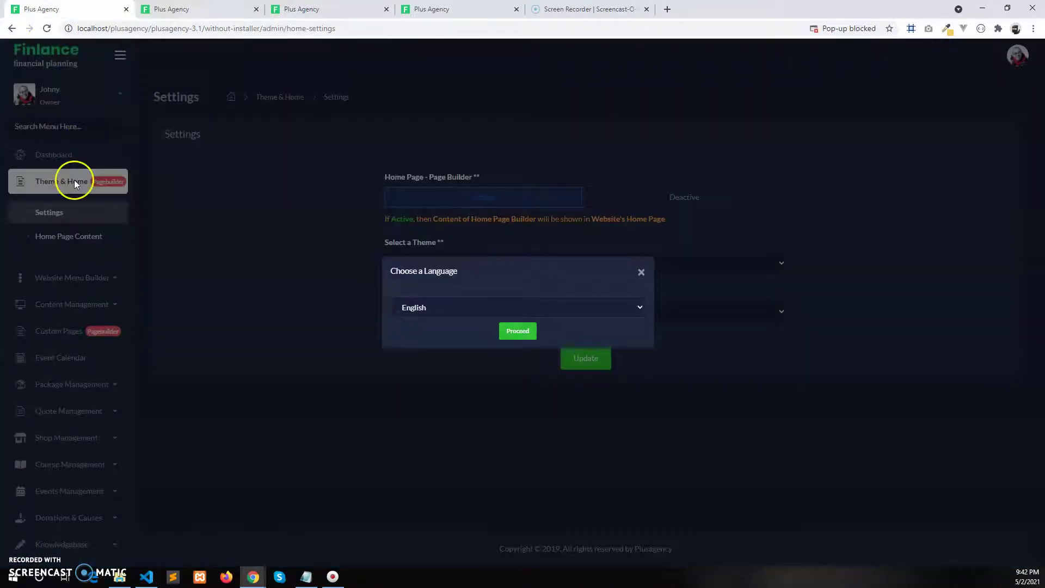
left_click(74, 179)
left_click(419, 260)
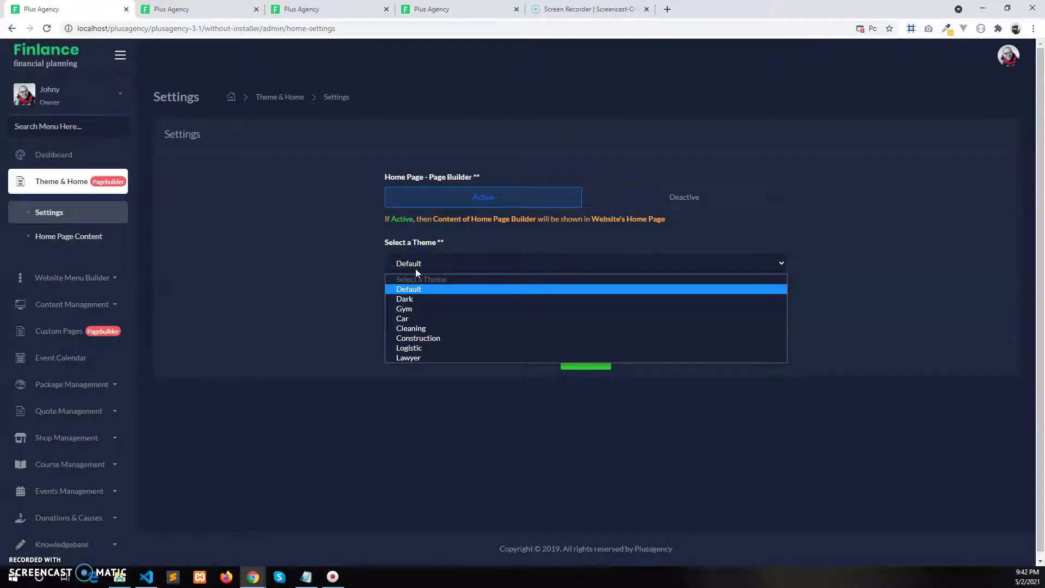
left_click(332, 267)
left_click(405, 314)
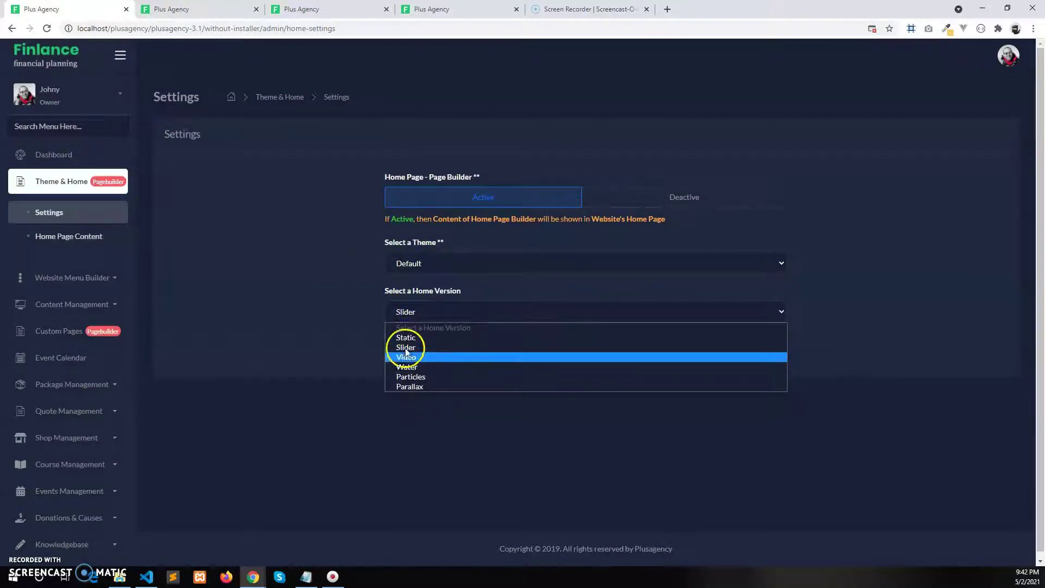
left_click(294, 240)
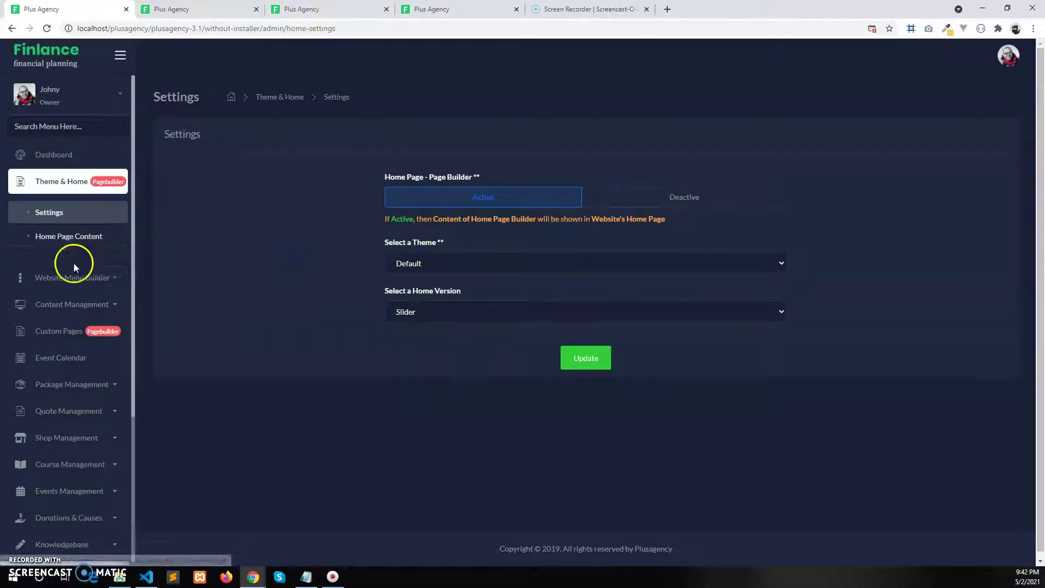
Review the Hero Section versions under Content Management's Home Page Sections, and collapse the Content Management group
left_click(85, 186)
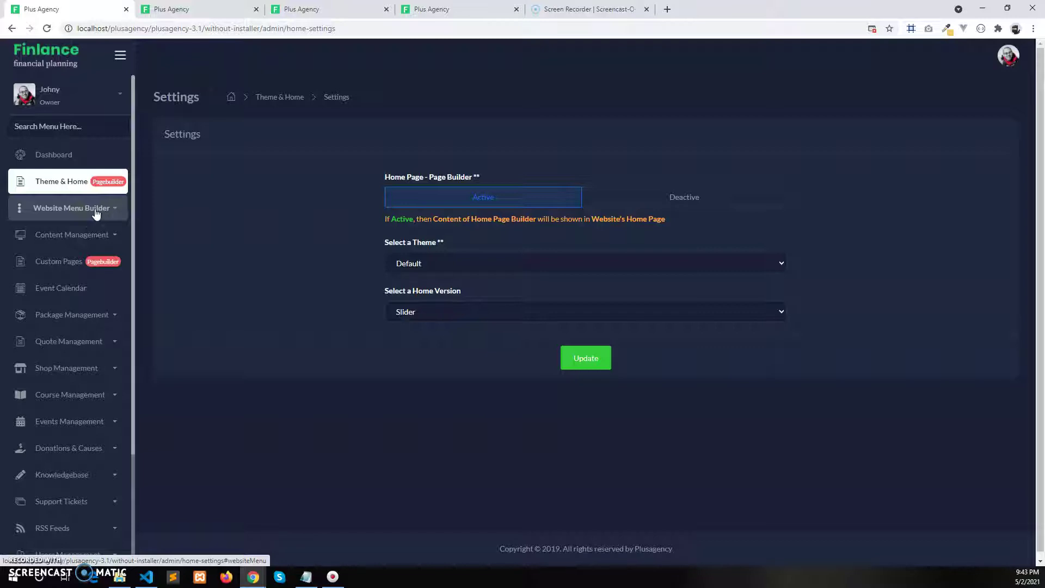
left_click(96, 235)
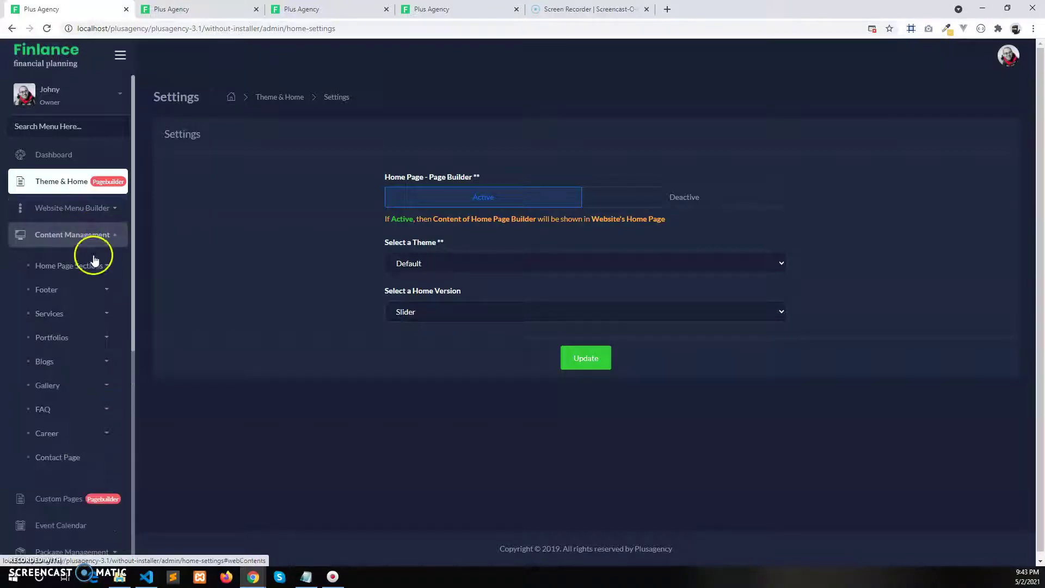
left_click(93, 265)
left_click(97, 295)
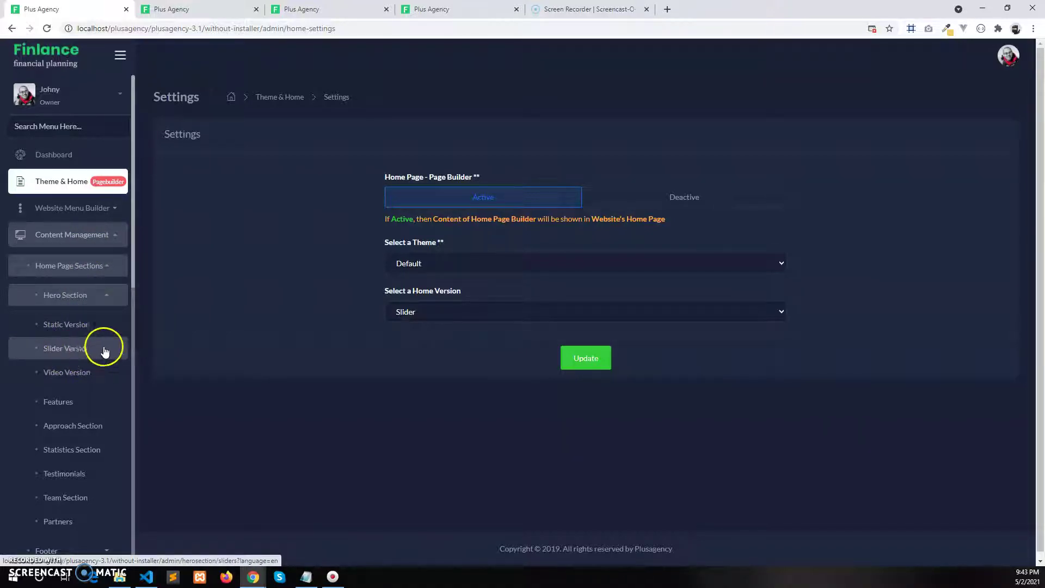
left_click(112, 242)
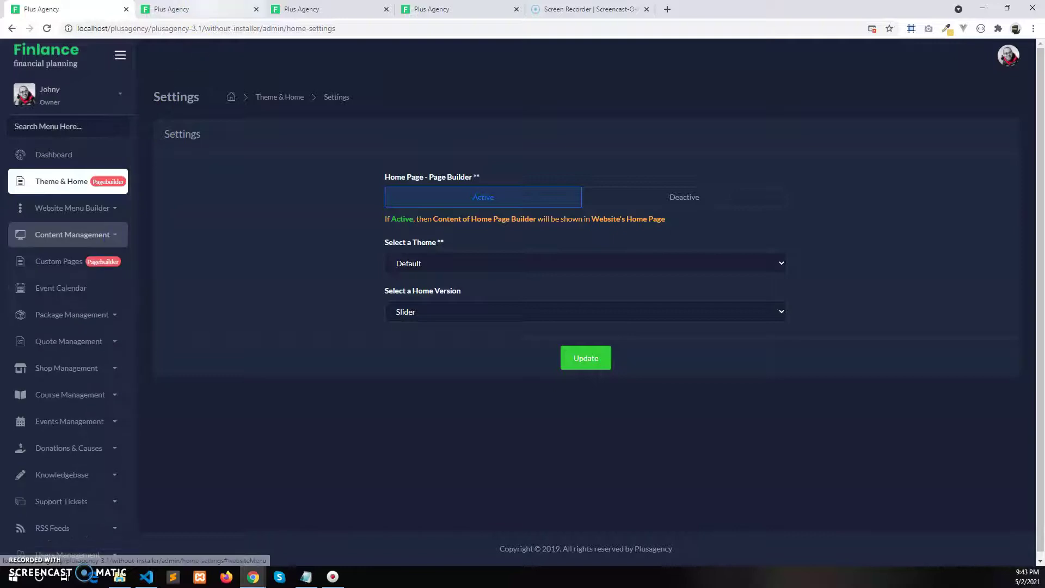
Check the local website's hero slider, and look at the home version and theme options in the admin settings again
left_click(234, 10)
left_click(326, 9)
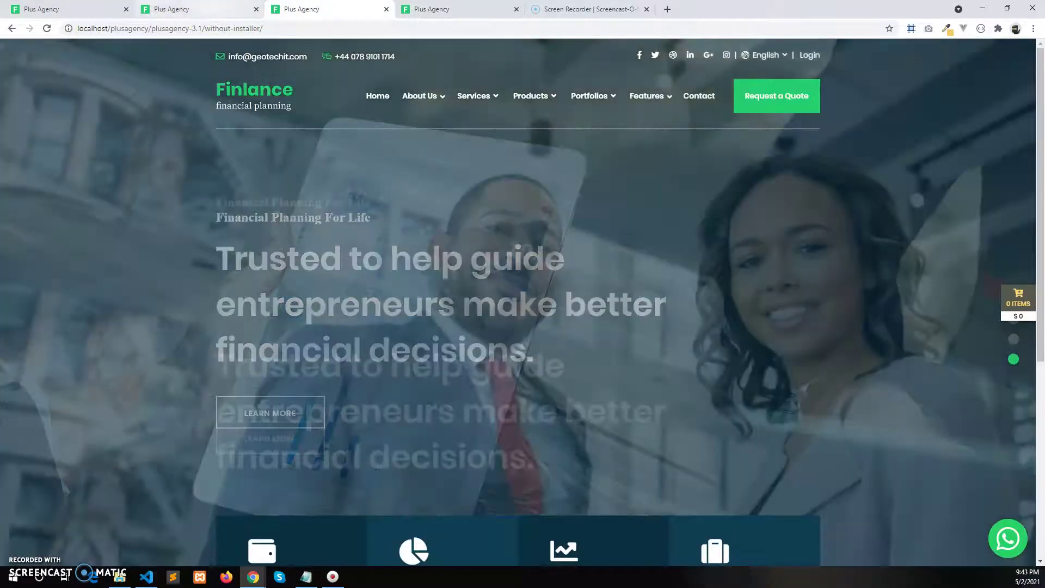
left_click(196, 9)
left_click(71, 9)
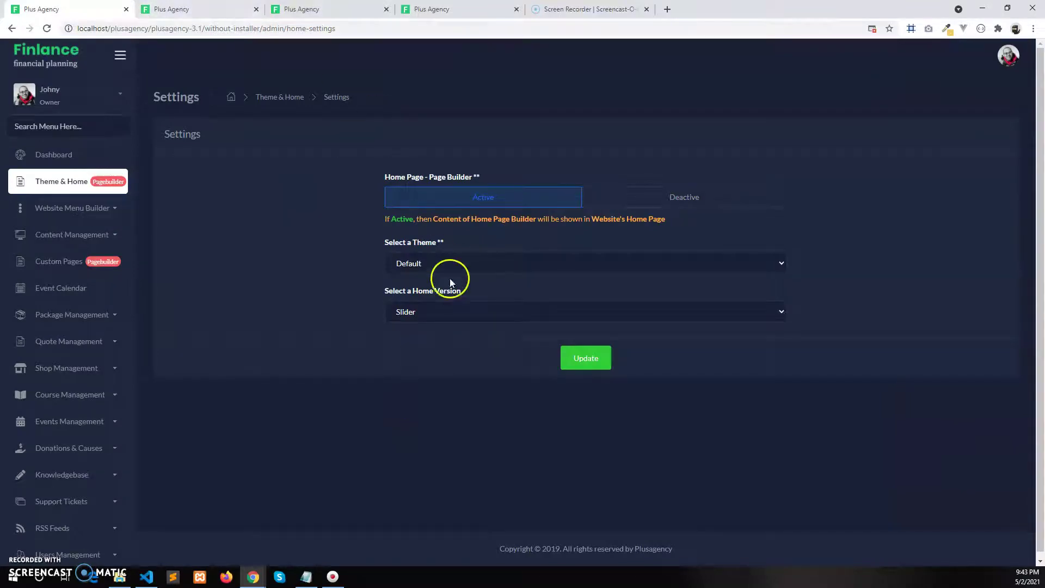
left_click(441, 318)
left_click(381, 286)
left_click(430, 263)
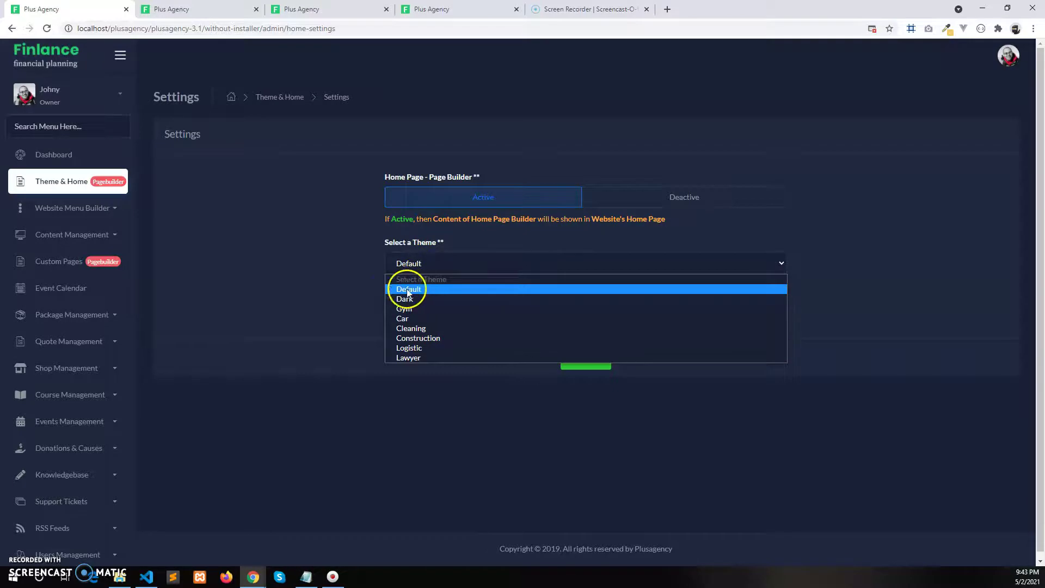
Check the local home page between the feature boxes and the footer, and return to the empty page builder
left_click(301, 9)
scroll(582, 425, "down", 8)
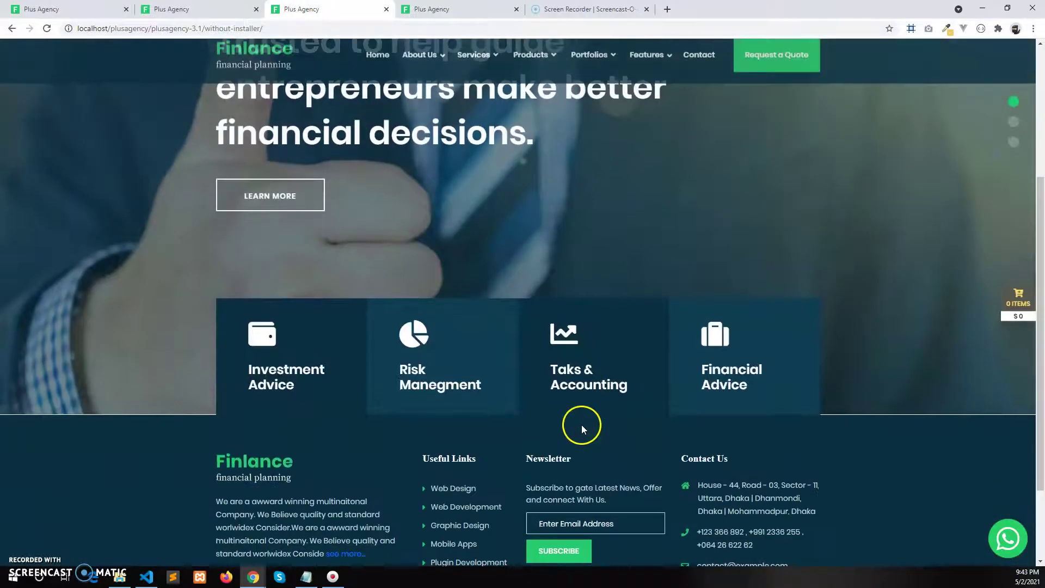
scroll(390, 136, "up", 8)
left_click(235, 6)
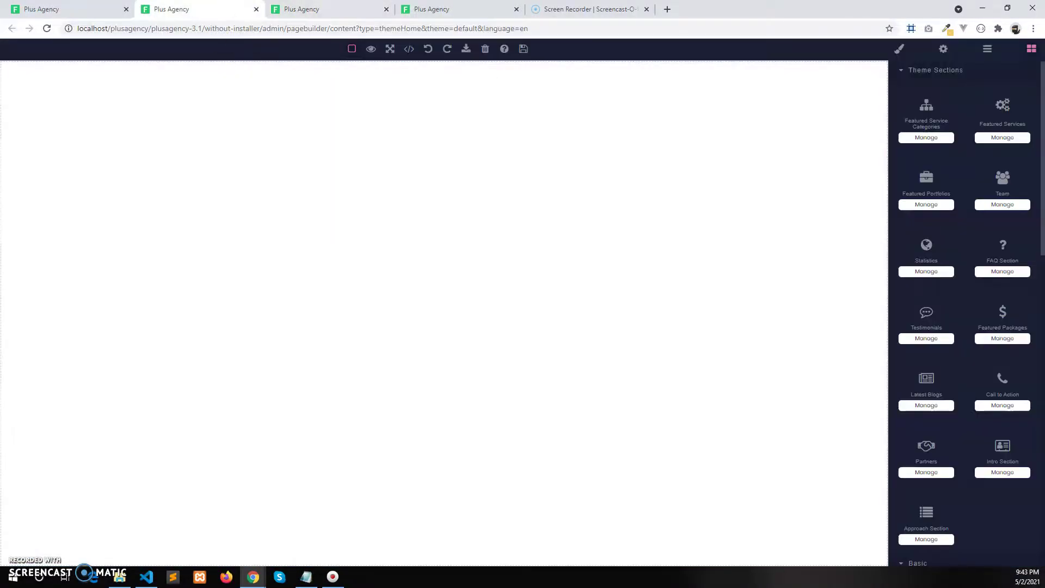
Check which section follows the feature boxes in the online demo, and add the Intro Section to the empty page
scroll(980, 344, "down", 2)
scroll(978, 338, "up", 2)
left_click(458, 17)
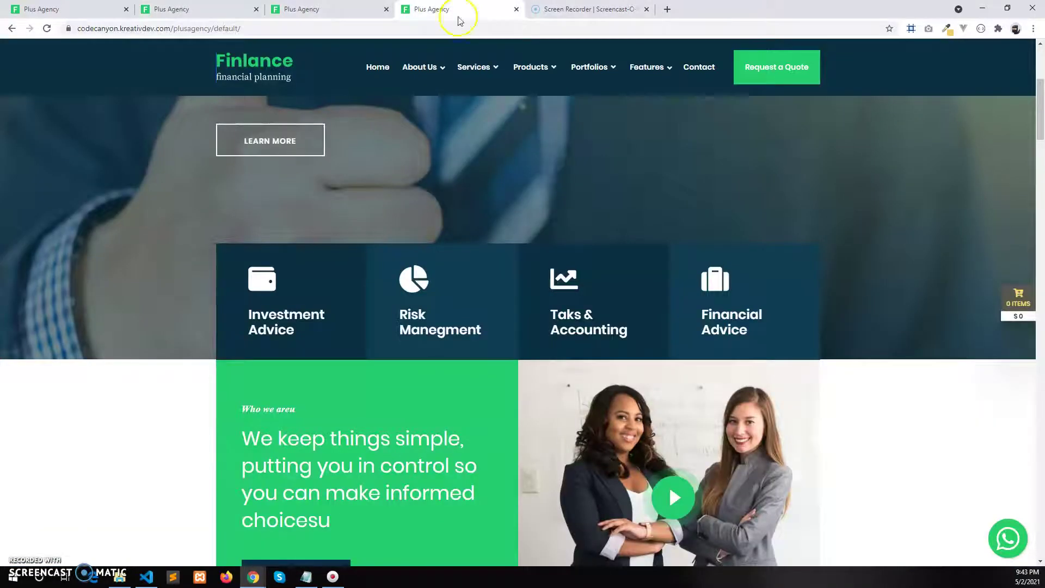
scroll(466, 405, "down", 3)
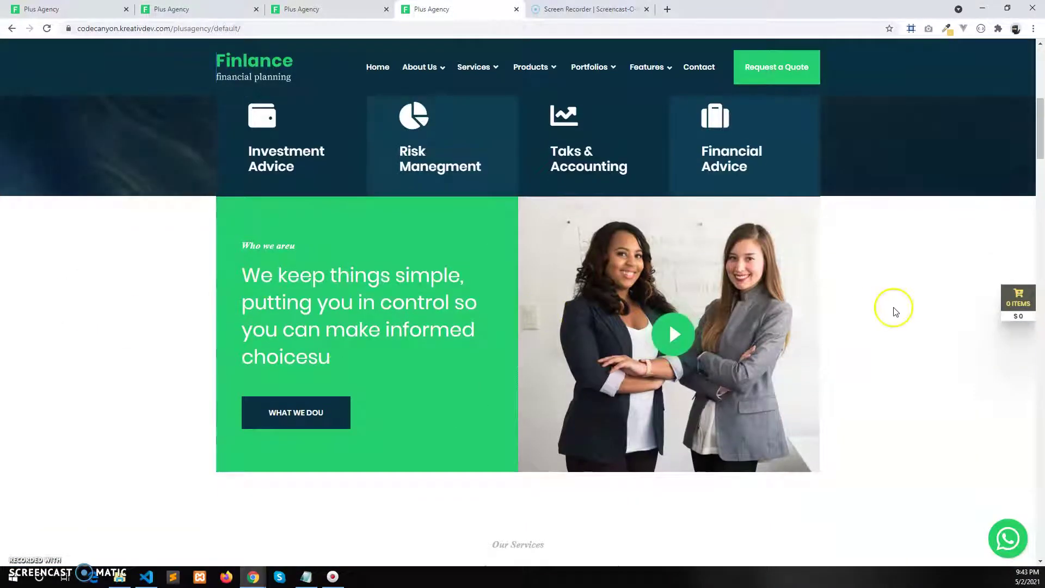
scroll(457, 288, "down", 2)
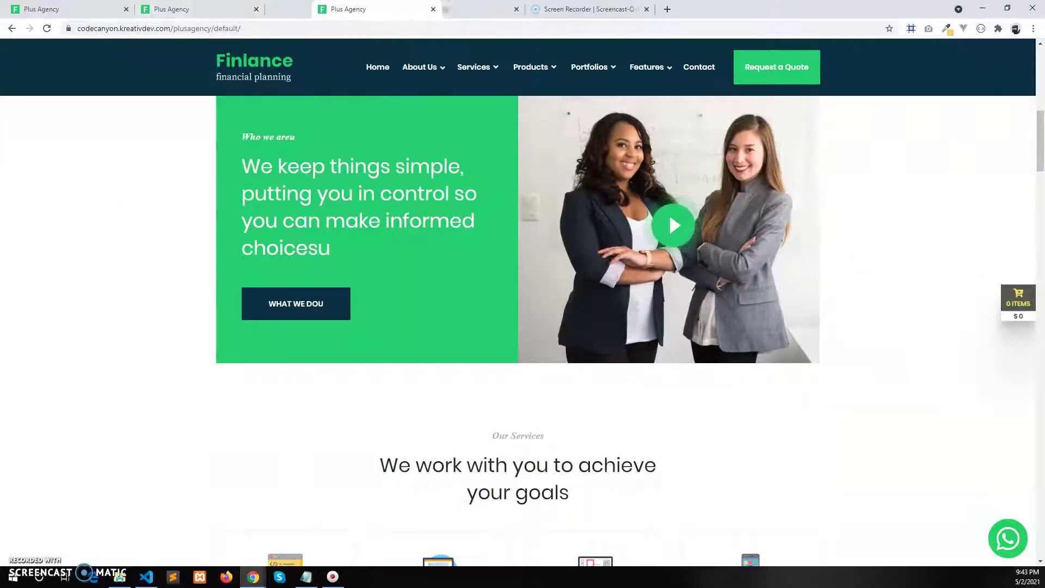
left_click(196, 10)
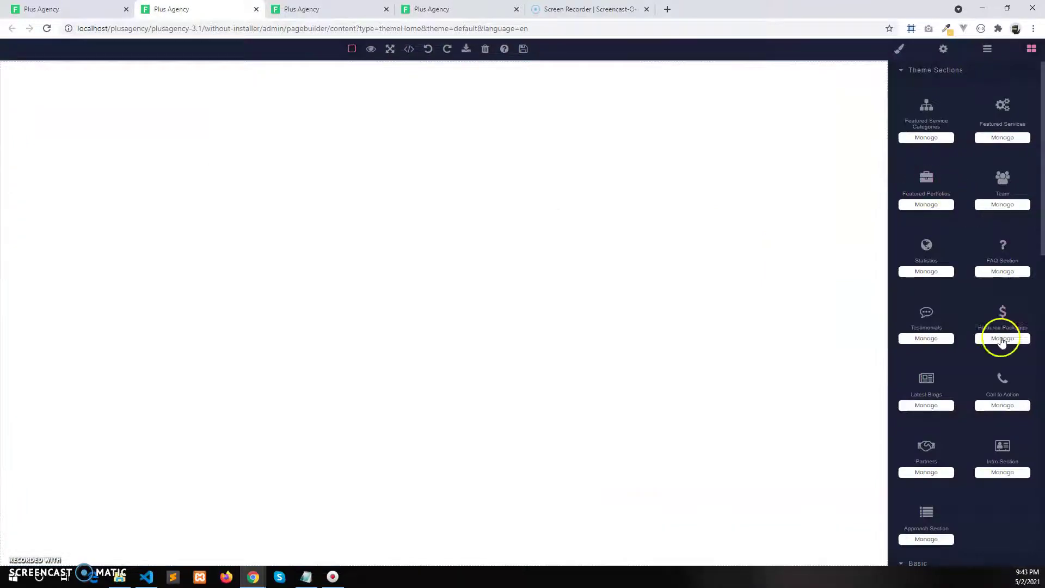
scroll(1001, 343, "down", 2)
left_click_drag(1010, 352, 702, 202)
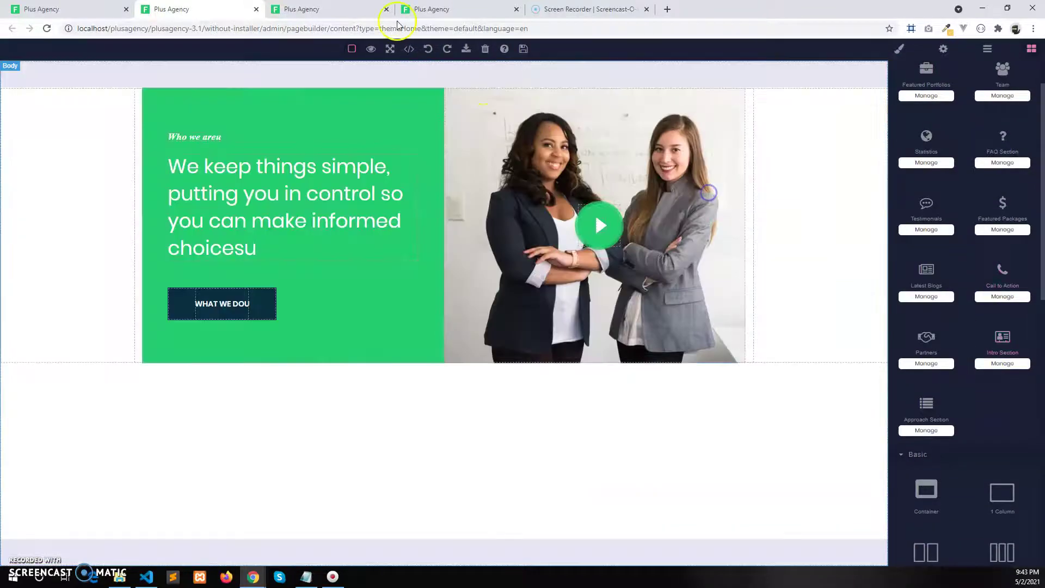
Check the services area of the online demo, and add the Featured Service Categories section below the intro section
left_click(327, 9)
scroll(548, 397, "down", 7)
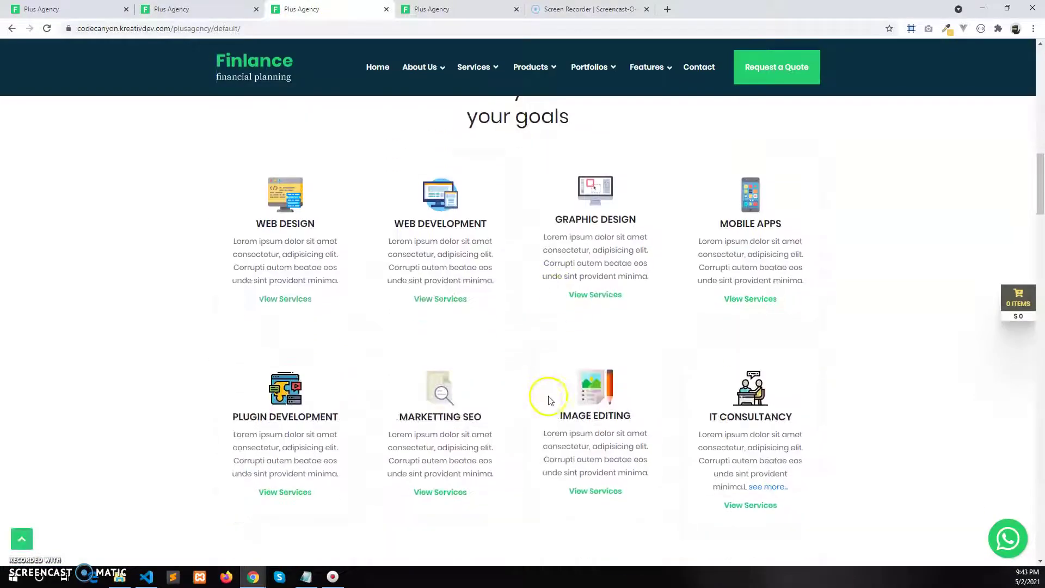
scroll(434, 464, "down", 3)
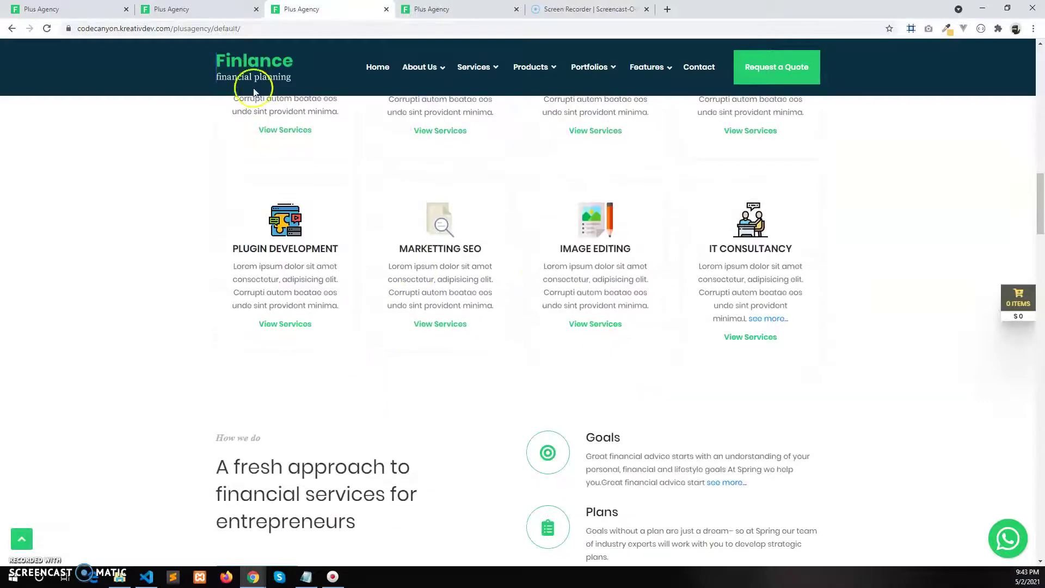
left_click(232, 8)
scroll(978, 171, "up", 2)
left_click_drag(950, 103, 798, 428)
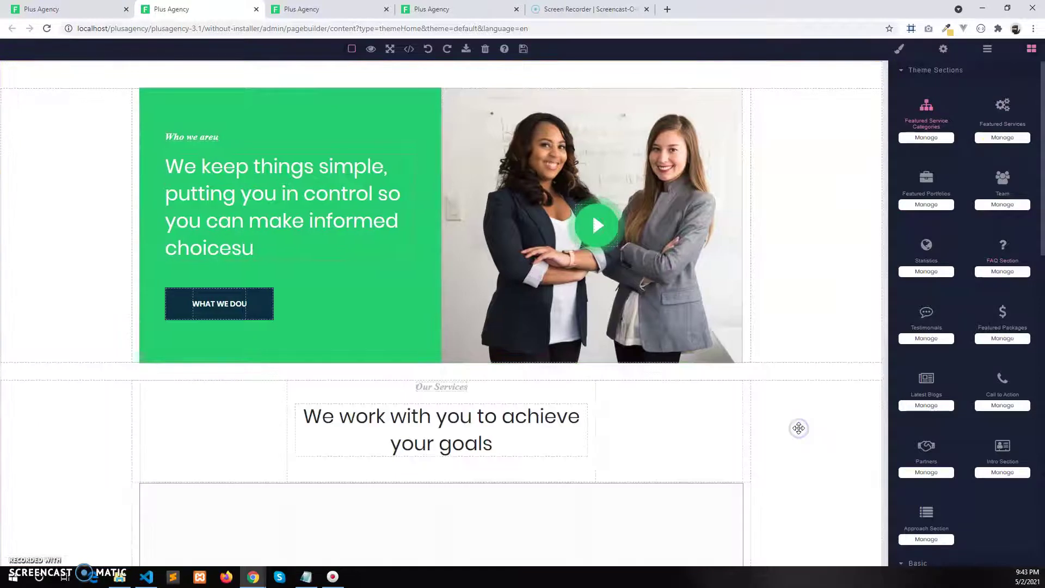
Check what follows the services in the online demo, and add the Approach Section below the service categories
scroll(798, 427, "down", 7)
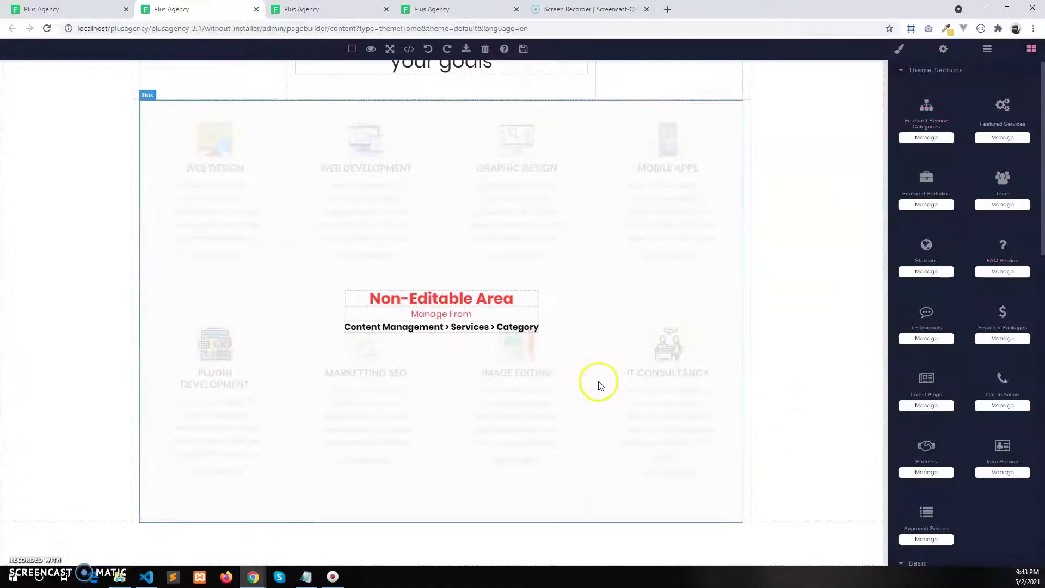
key("ctrl+Tab")
scroll(583, 406, "down", 4)
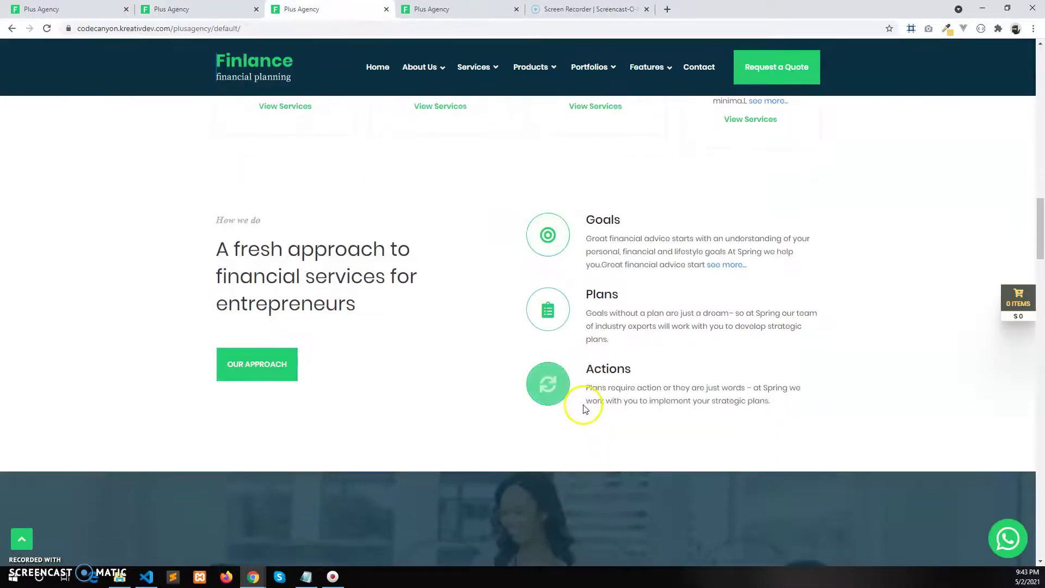
key("ctrl+shift+Tab")
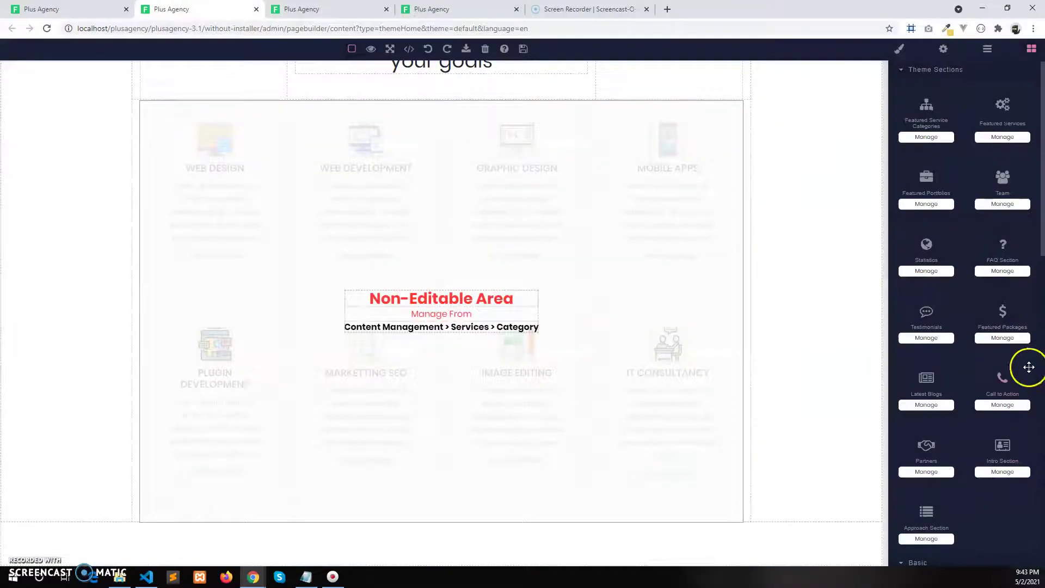
scroll(1028, 367, "down", 1)
left_click_drag(934, 463, 747, 412)
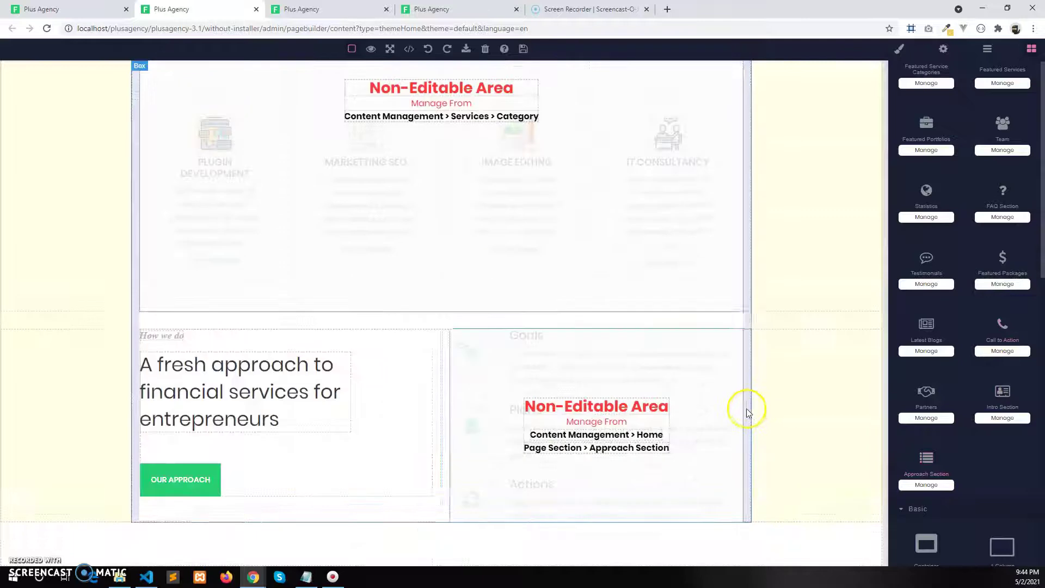
Compare with the online demo below the approach area, and add the Statistics section beneath the Approach Section
key("ctrl+Tab")
scroll(602, 436, "down", 5)
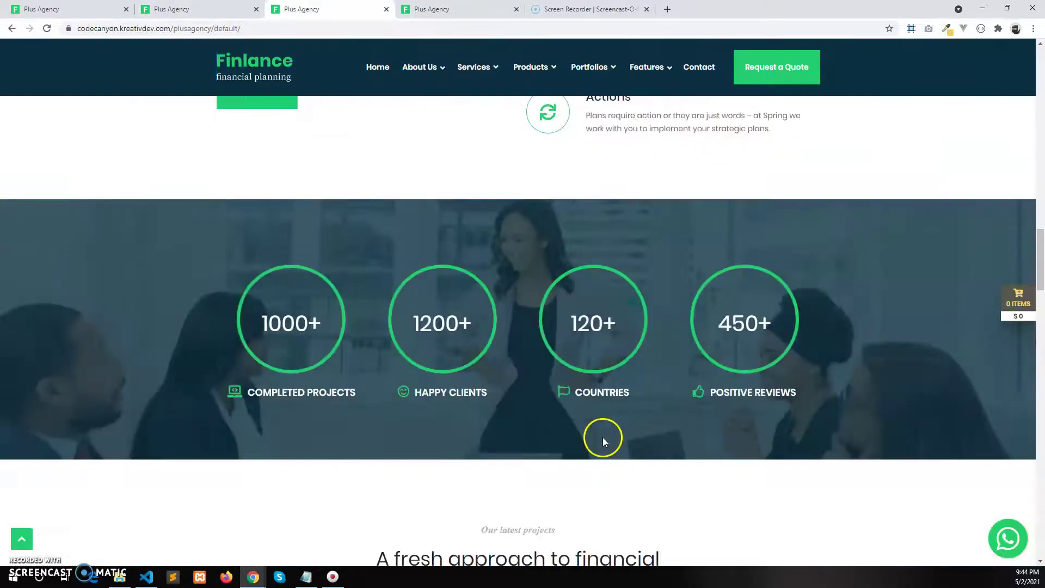
key("ctrl+shift+Tab")
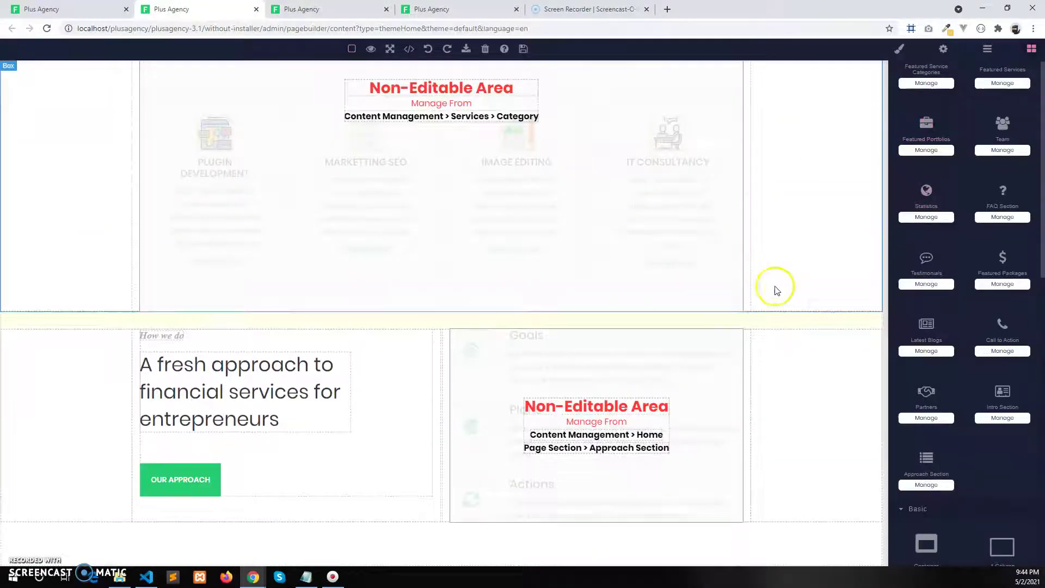
left_click_drag(927, 192, 831, 554)
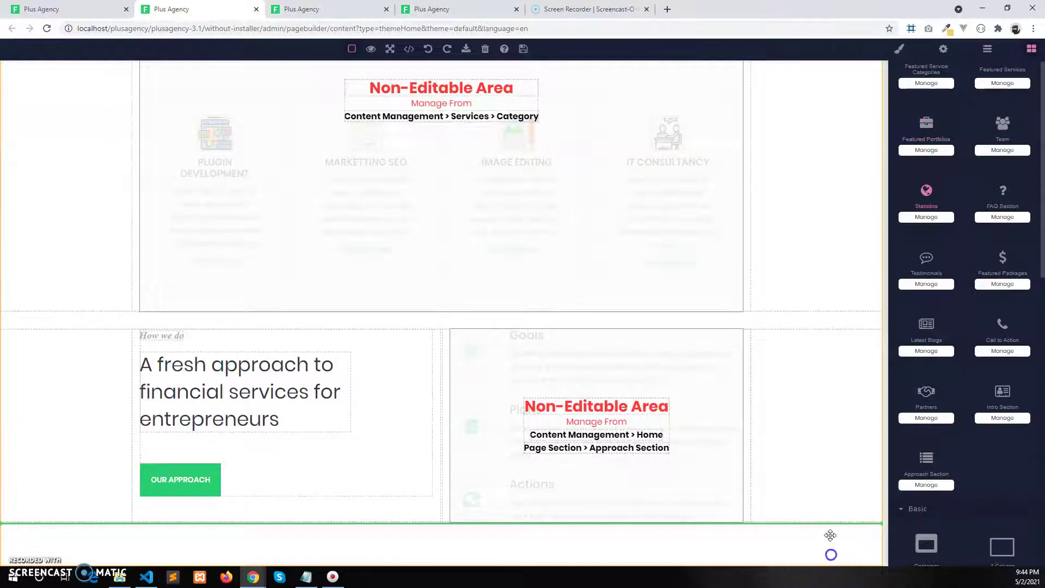
Look up the section after the counters in the online demo, and add Featured Portfolios below Statistics
scroll(747, 423, "down", 5)
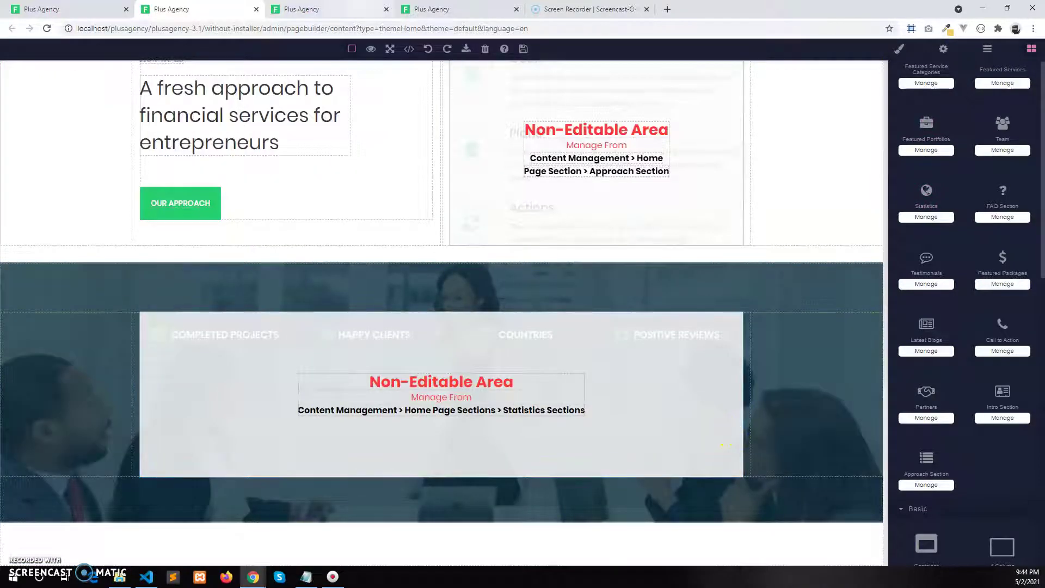
left_click(361, 11)
scroll(521, 300, "down", 6)
left_click(212, 10)
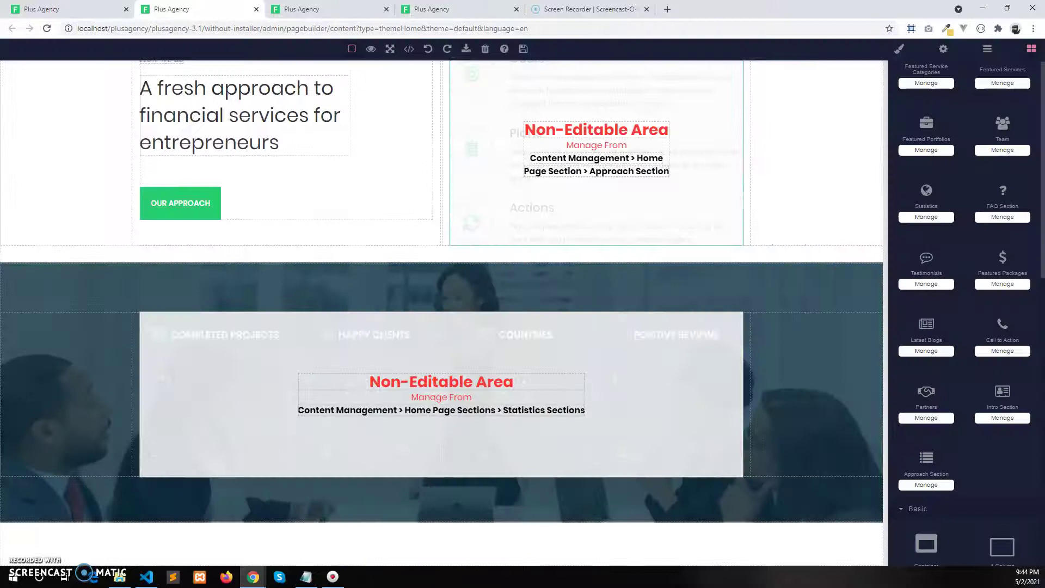
left_click_drag(931, 140, 832, 550)
Look up the section after the latest projects in the online demo, and add Testimonials below Featured Portfolios
scroll(724, 457, "down", 5)
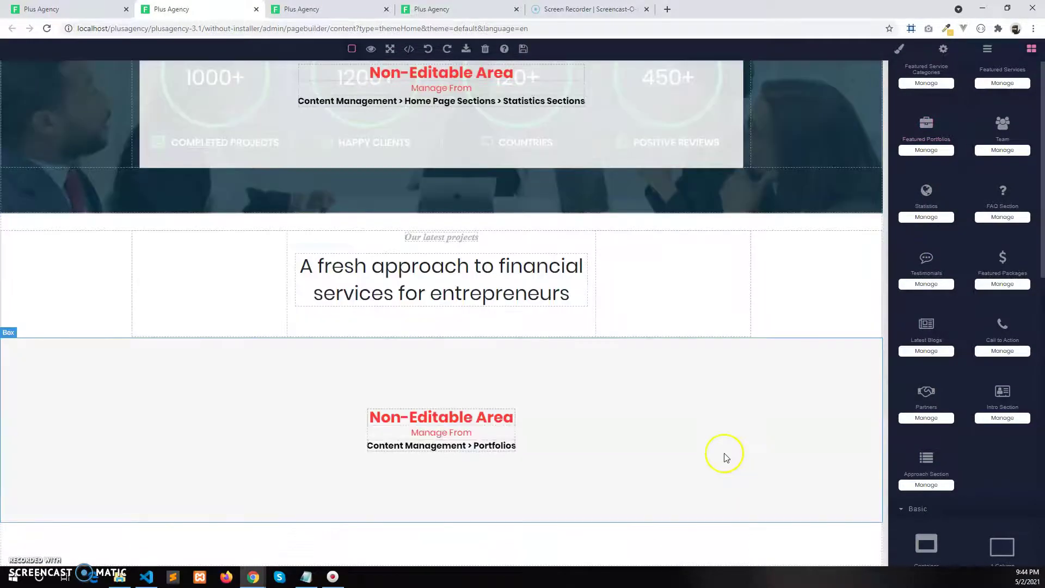
left_click(343, 10)
scroll(508, 385, "down", 7)
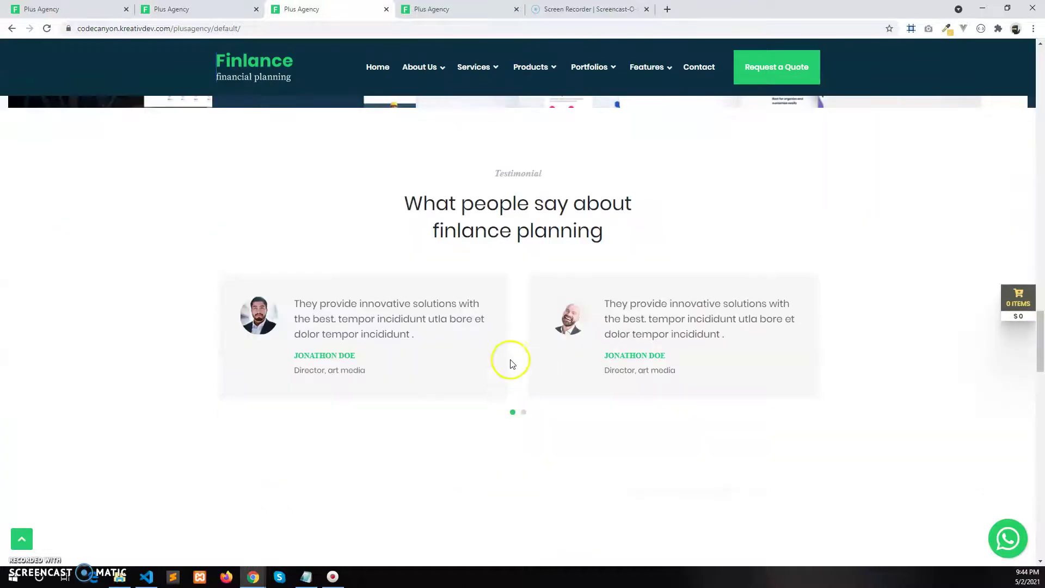
key("ctrl+shift+Tab")
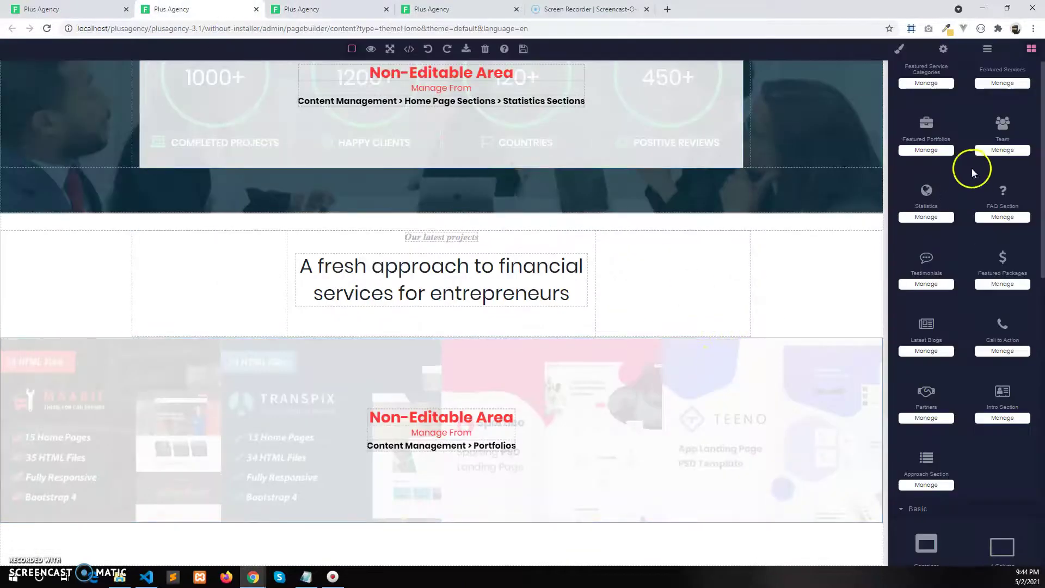
left_click_drag(947, 266, 828, 542)
Check the online demo for the sections after the testimonials, and add the Team section below Testimonials
scroll(740, 479, "down", 1)
scroll(739, 479, "down", 3)
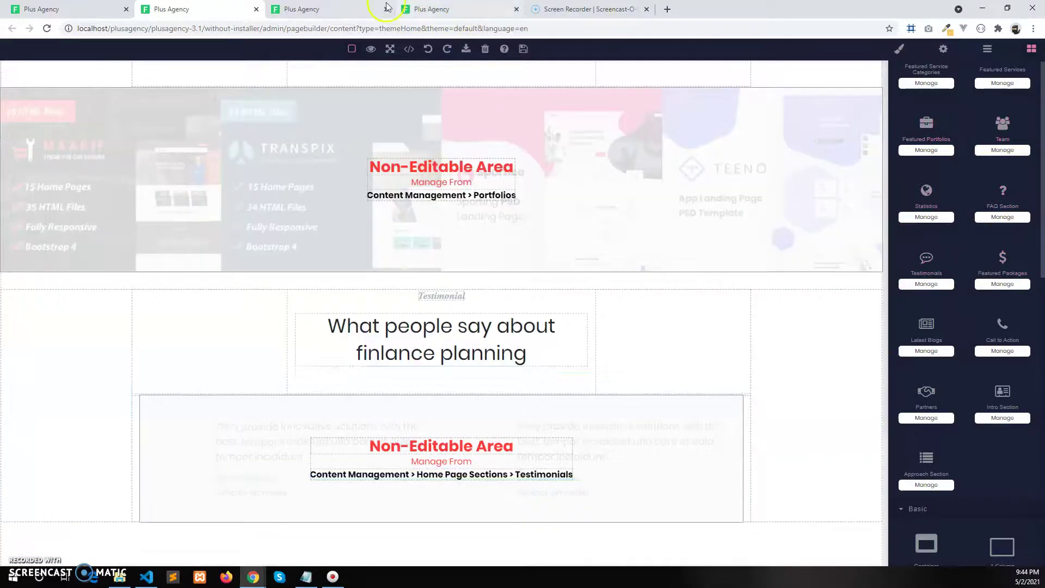
left_click(332, 9)
scroll(466, 322, "down", 5)
scroll(462, 336, "up", 2)
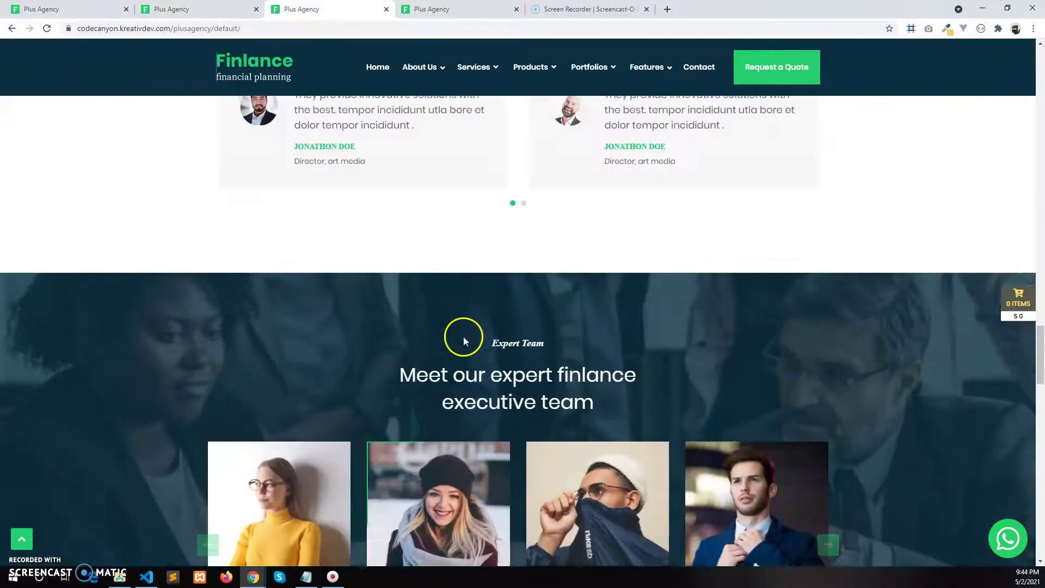
scroll(464, 376, "down", 8)
scroll(465, 376, "down", 4)
left_click(245, 10)
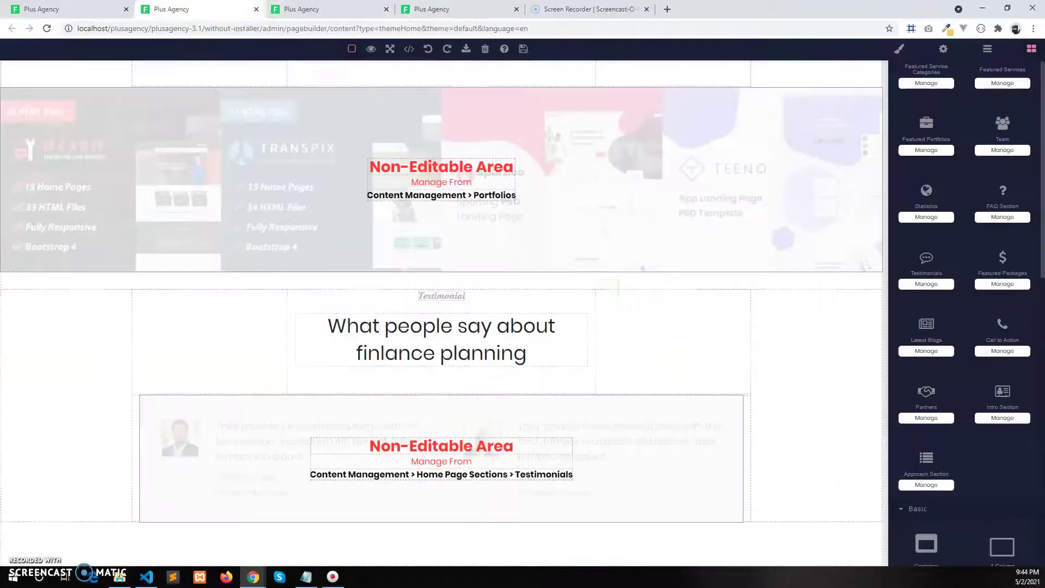
left_click_drag(1005, 120, 742, 541)
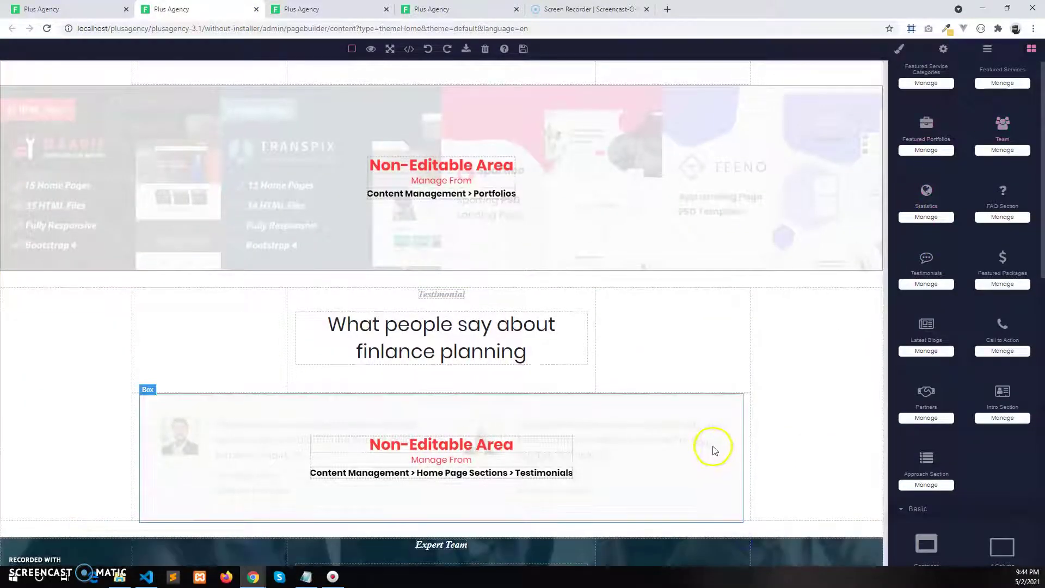
Add Featured Packages below the Team section and, after checking the rest of the online demo, Latest Blogs below the packages
scroll(713, 448, "down", 5)
left_click_drag(1006, 256, 810, 544)
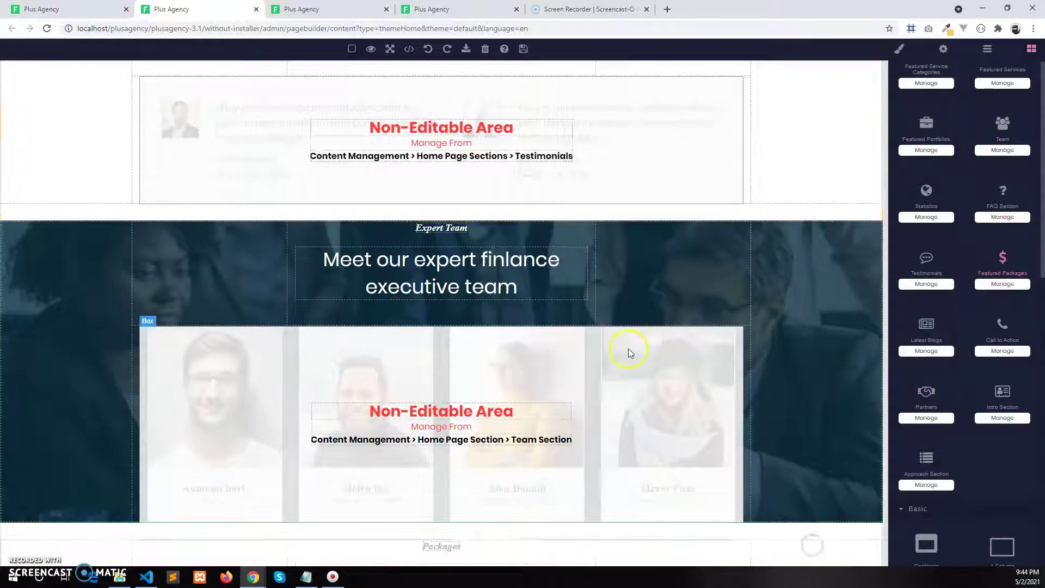
left_click(345, 9)
scroll(513, 361, "down", 10)
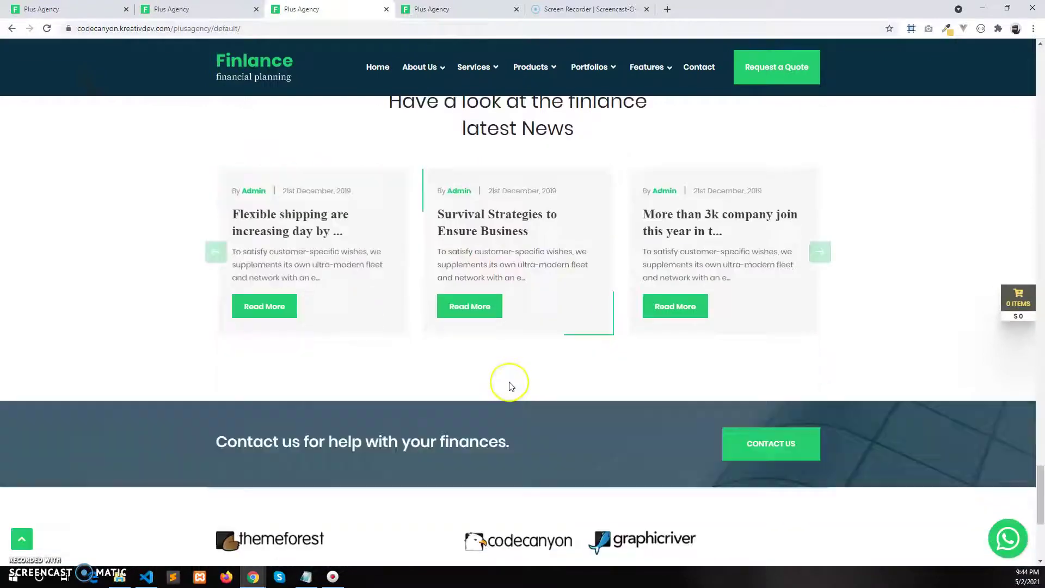
scroll(509, 386, "down", 5)
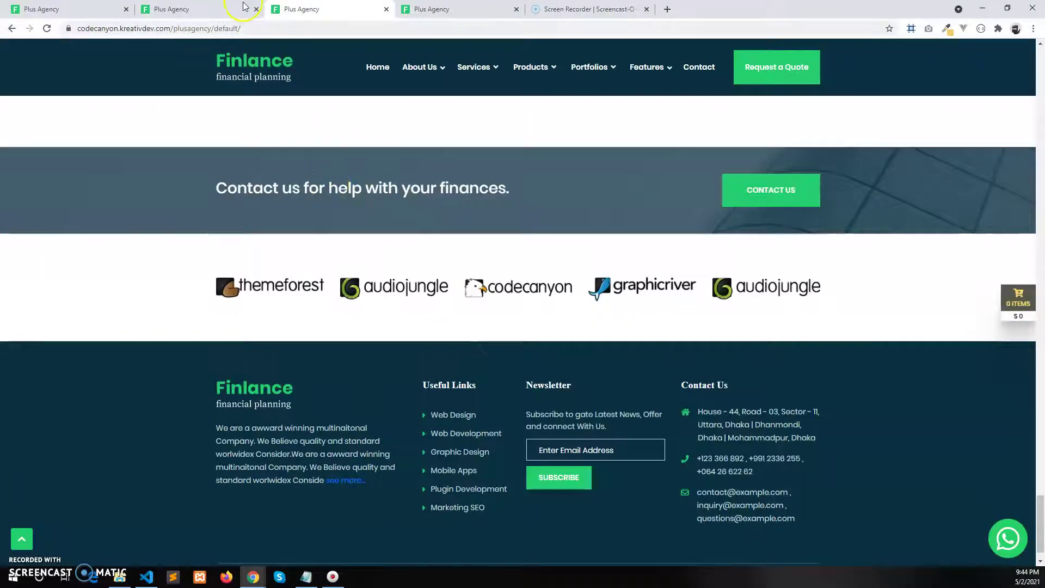
key("ctrl+shift+Tab")
scroll(670, 398, "down", 2)
left_click_drag(926, 327, 788, 529)
Add the Call to Action section below Latest Blogs and the Partners section beneath it
scroll(784, 522, "down", 7)
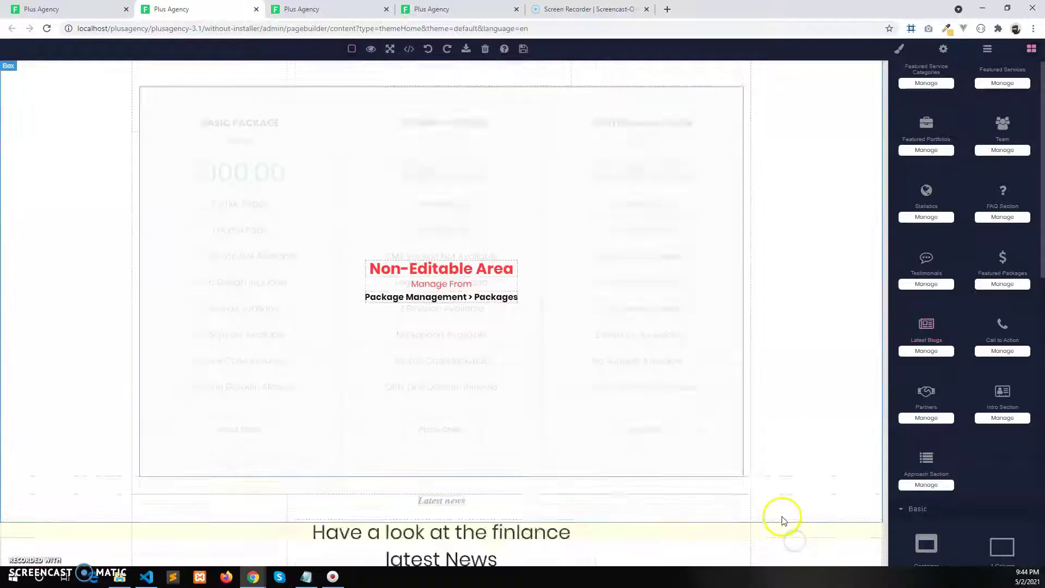
left_click_drag(1004, 327, 784, 522)
left_click_drag(927, 391, 815, 555)
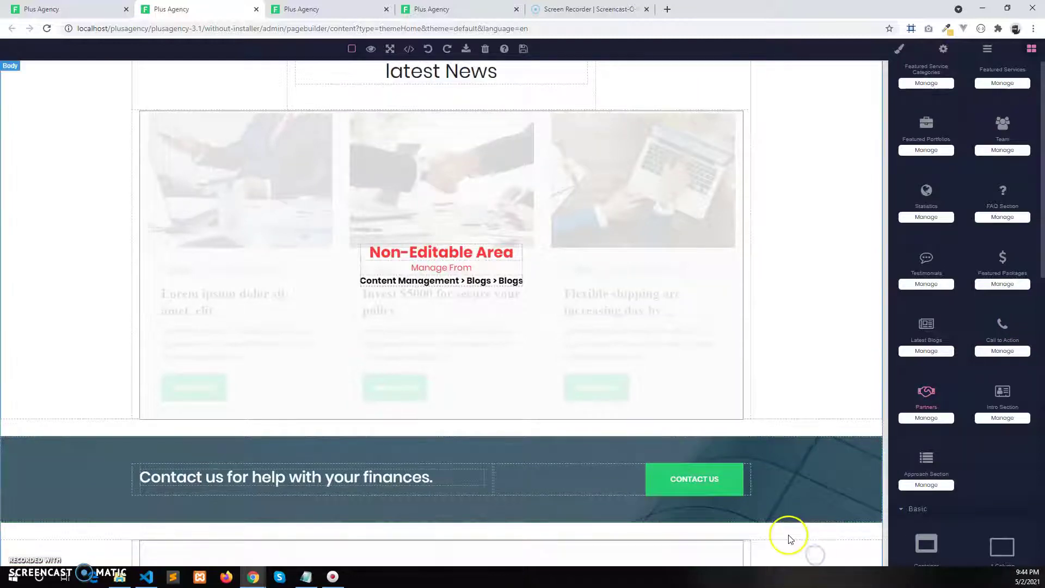
Save the assembled home page content and return to the start of the page
scroll(789, 536, "up", 8)
scroll(800, 483, "up", 10)
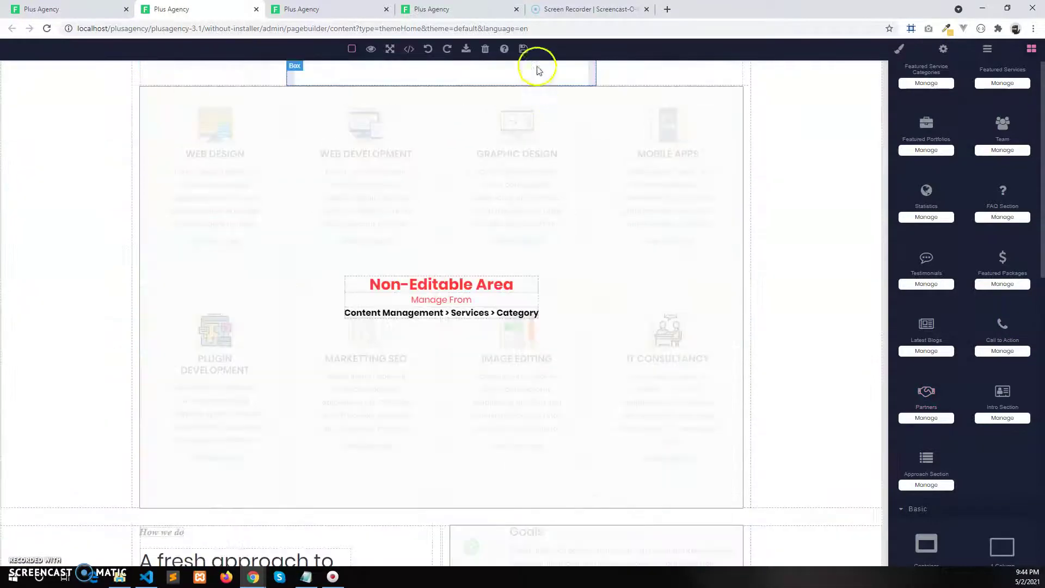
left_click(523, 50)
scroll(416, 203, "up", 8)
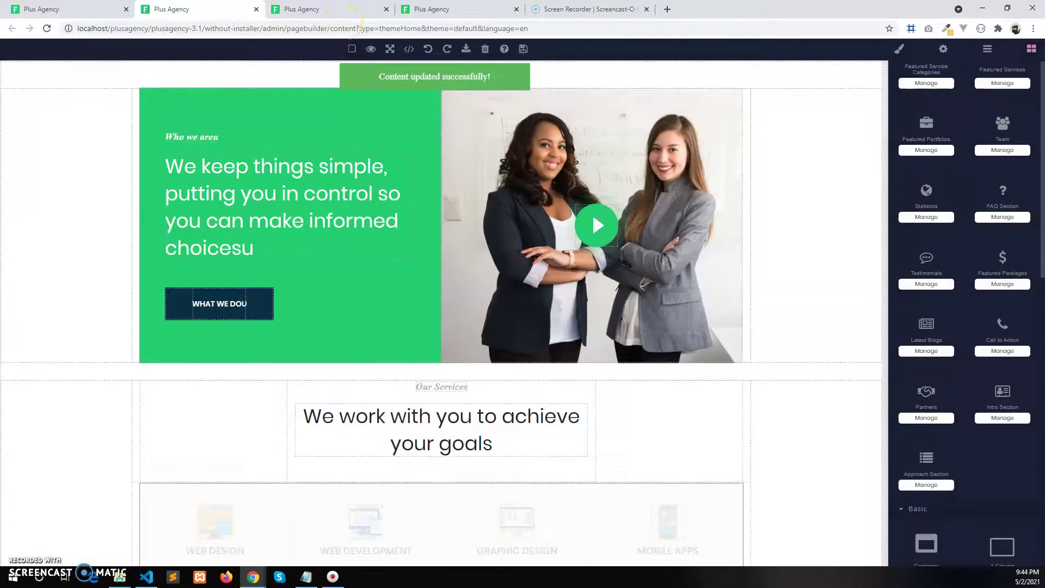
Reload the local website's home page and review the added sections from the intro down to the packages
left_click(300, 10)
left_click(422, 9)
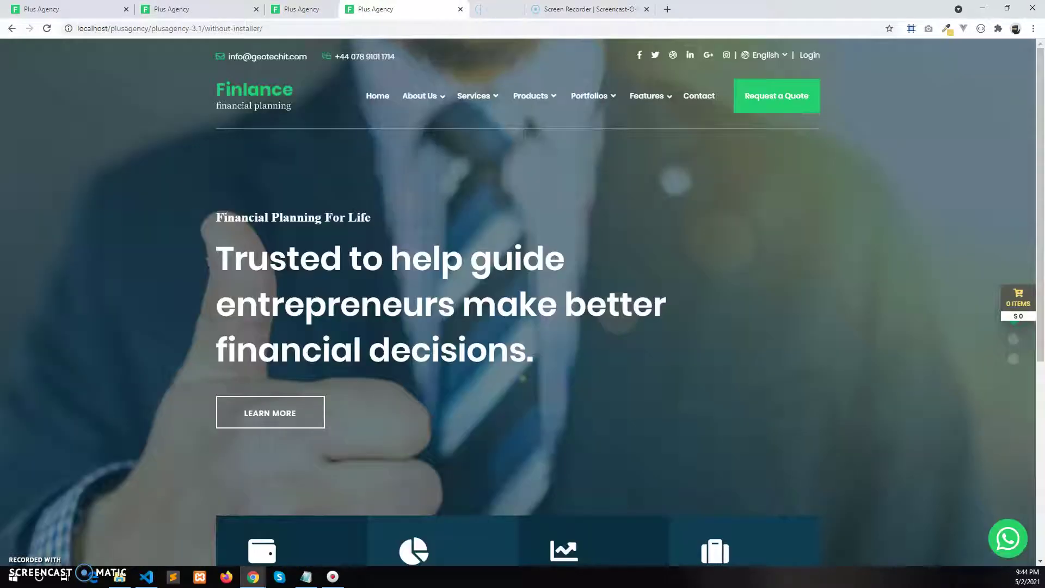
left_click(48, 31)
scroll(494, 258, "down", 6)
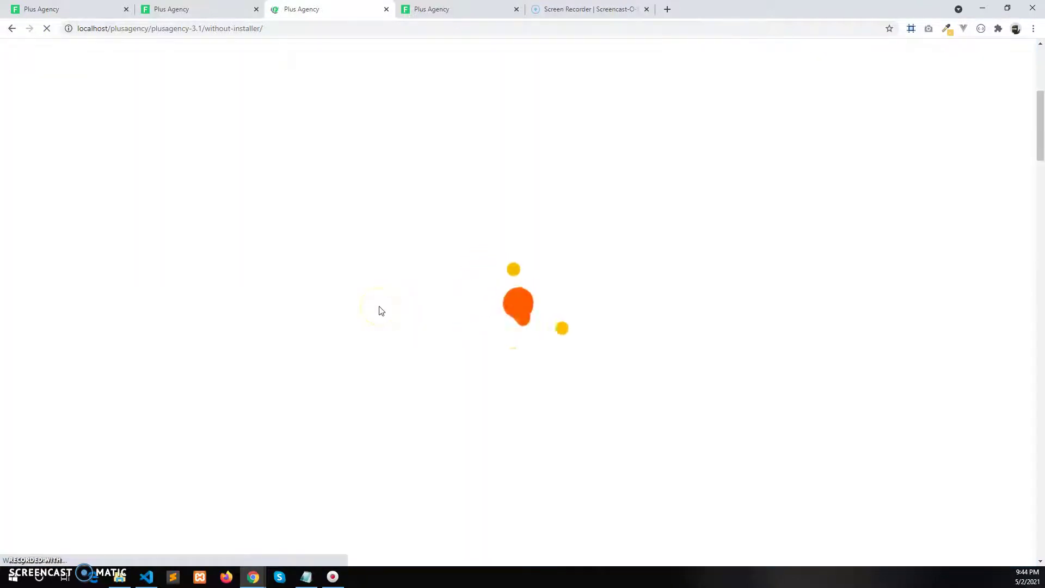
scroll(380, 316, "down", 6)
scroll(381, 325, "down", 18)
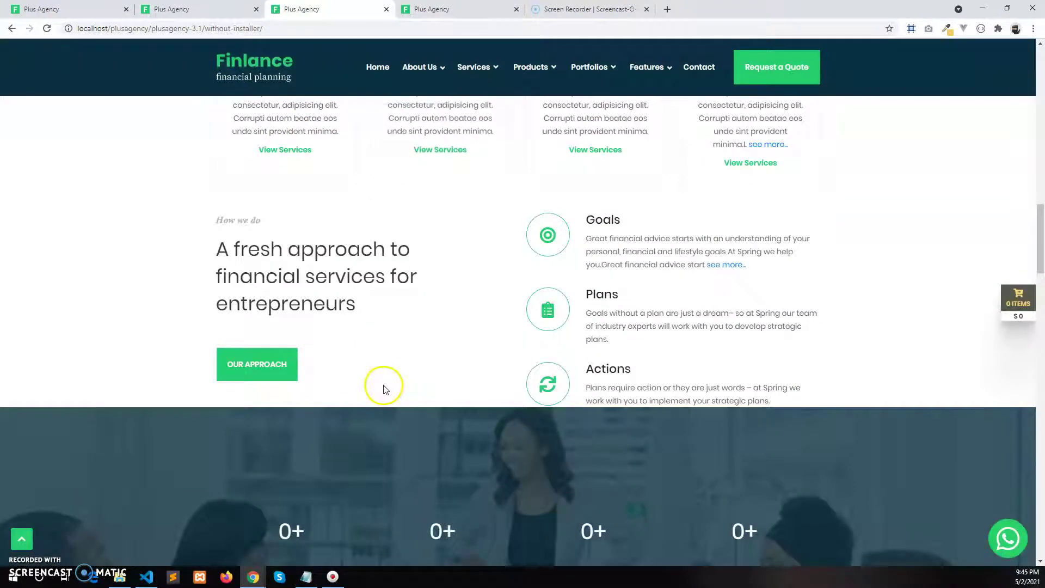
scroll(384, 389, "down", 3)
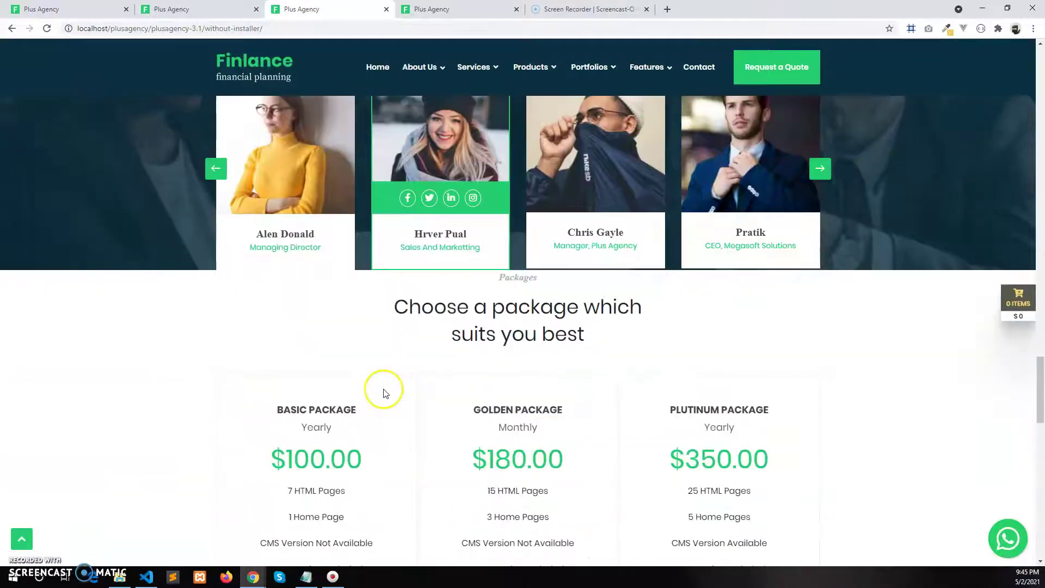
Return to the page builder and set the Our Services section's padding to 120 px top and 80 px bottom
scroll(587, 373, "up", 4)
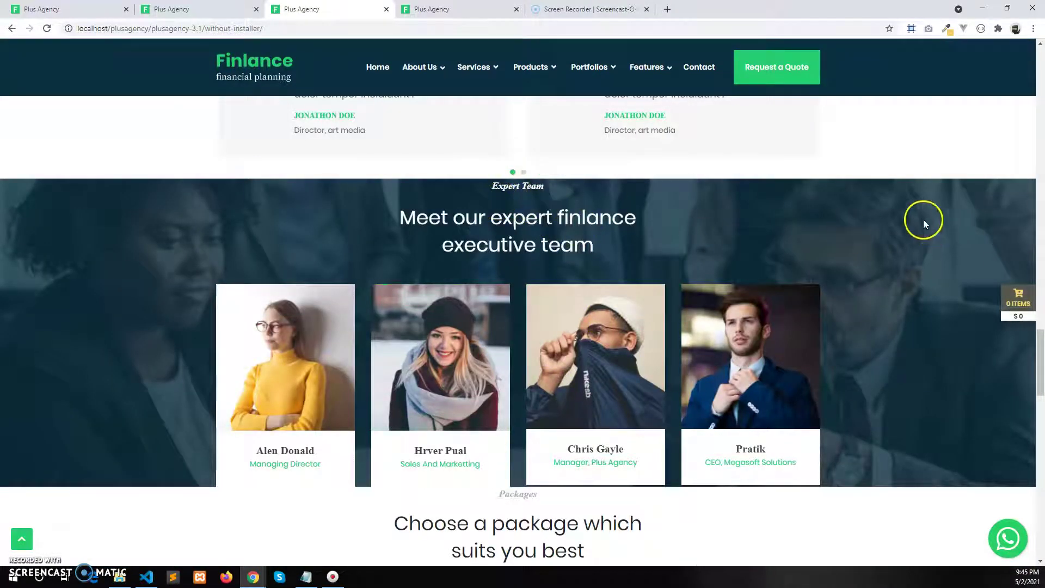
scroll(647, 346, "up", 1)
left_click(172, 9)
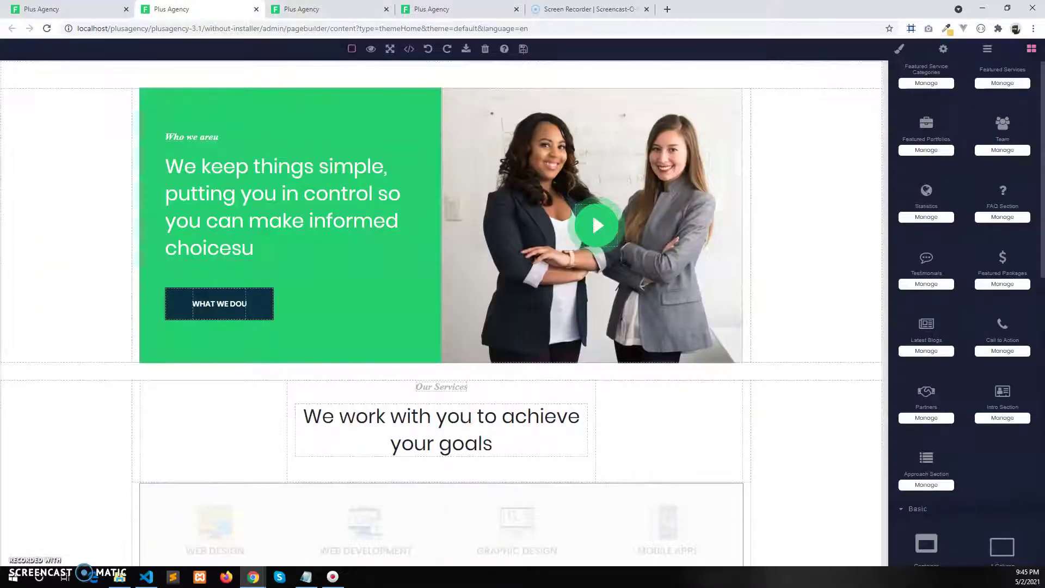
left_click(789, 431)
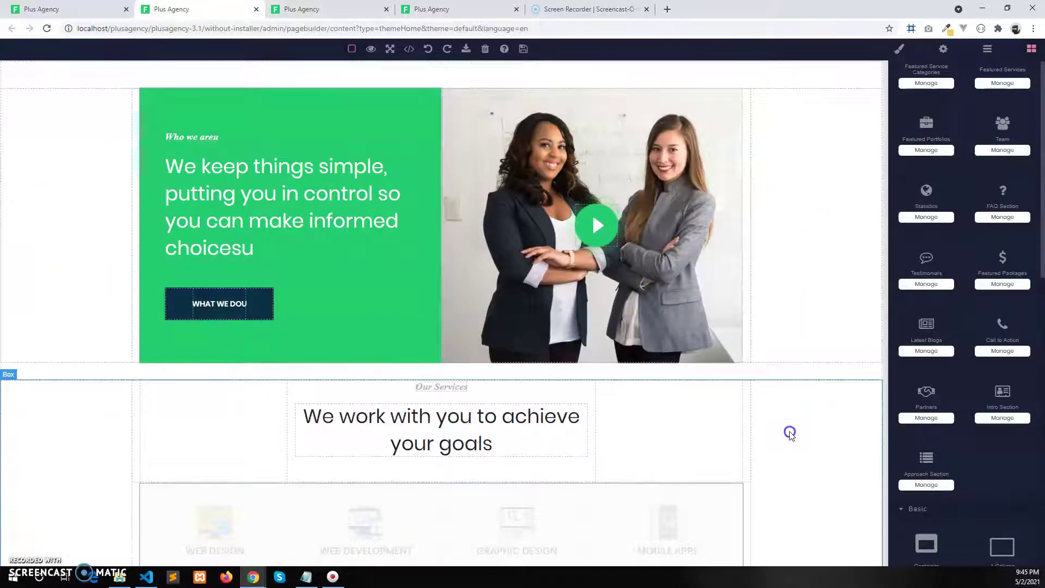
scroll(788, 439, "down", 2)
scroll(786, 440, "down", 4)
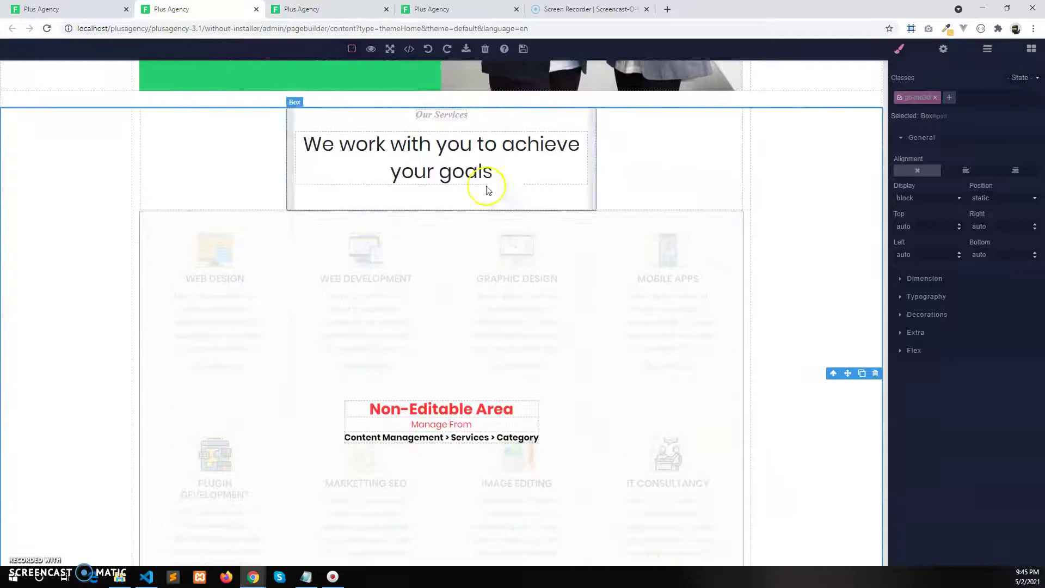
scroll(512, 142, "down", 1)
scroll(567, 436, "down", 5)
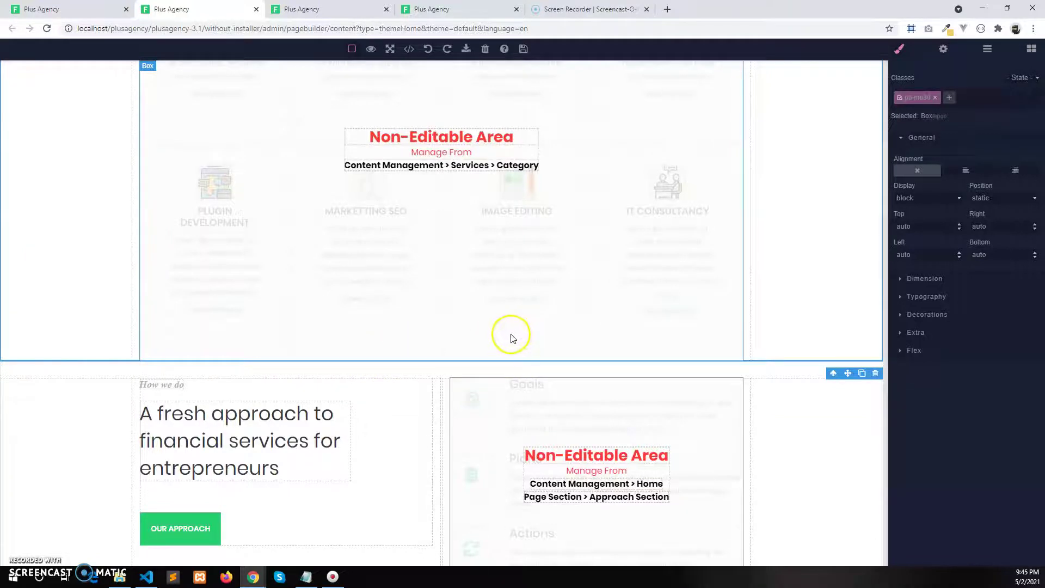
scroll(534, 310, "up", 6)
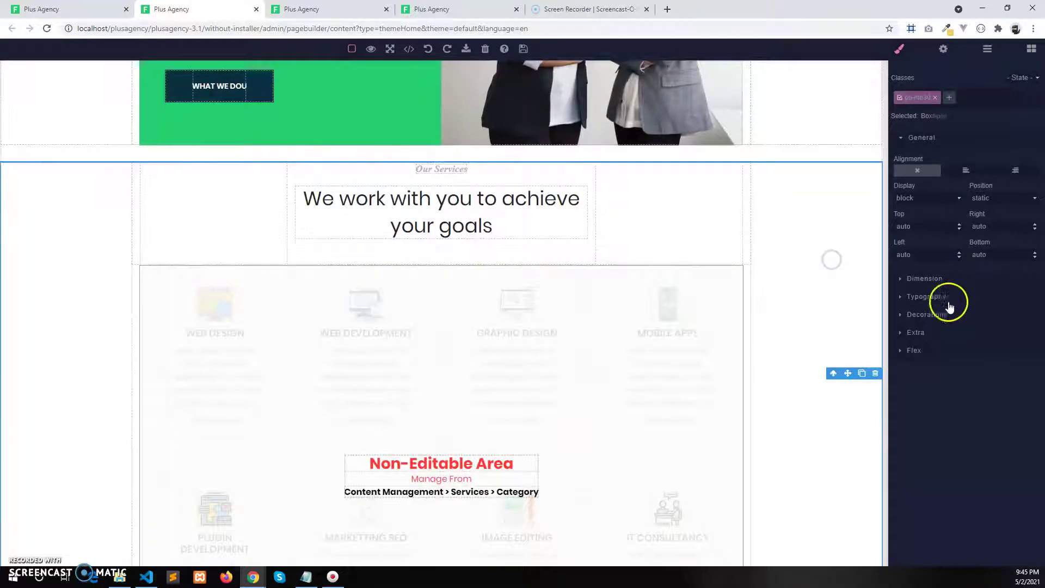
left_click(934, 280)
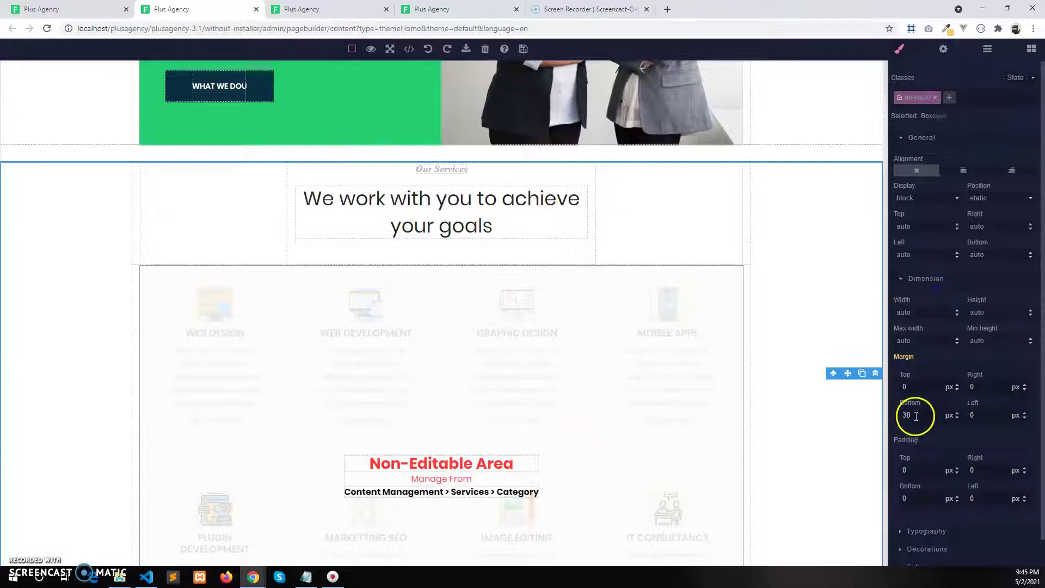
type("120")
left_click(908, 497)
type("80")
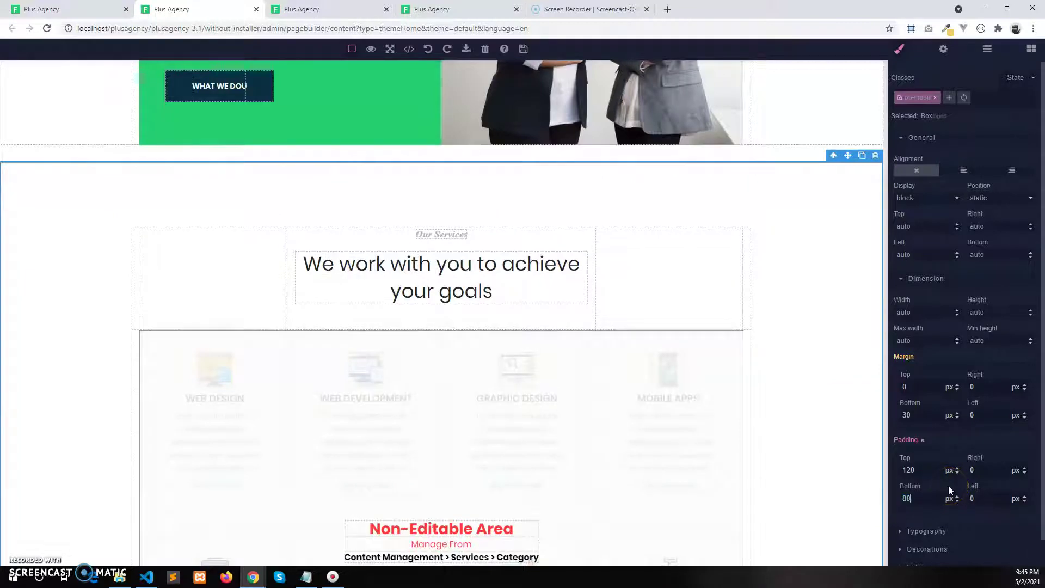
Set the bottom padding of the Approach section below the services to 120 px
scroll(728, 469, "down", 8)
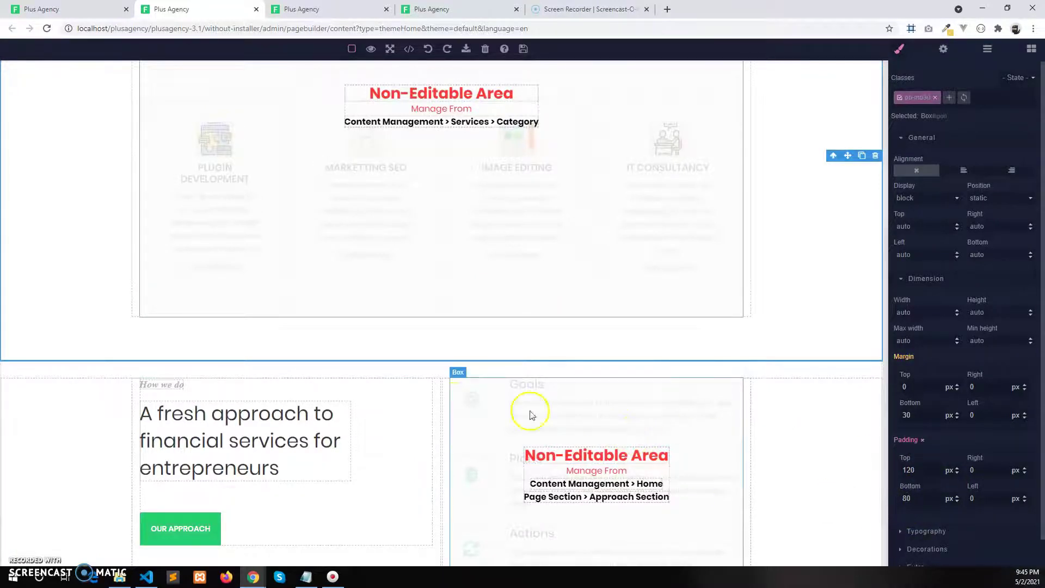
scroll(566, 398, "down", 3)
left_click(819, 294)
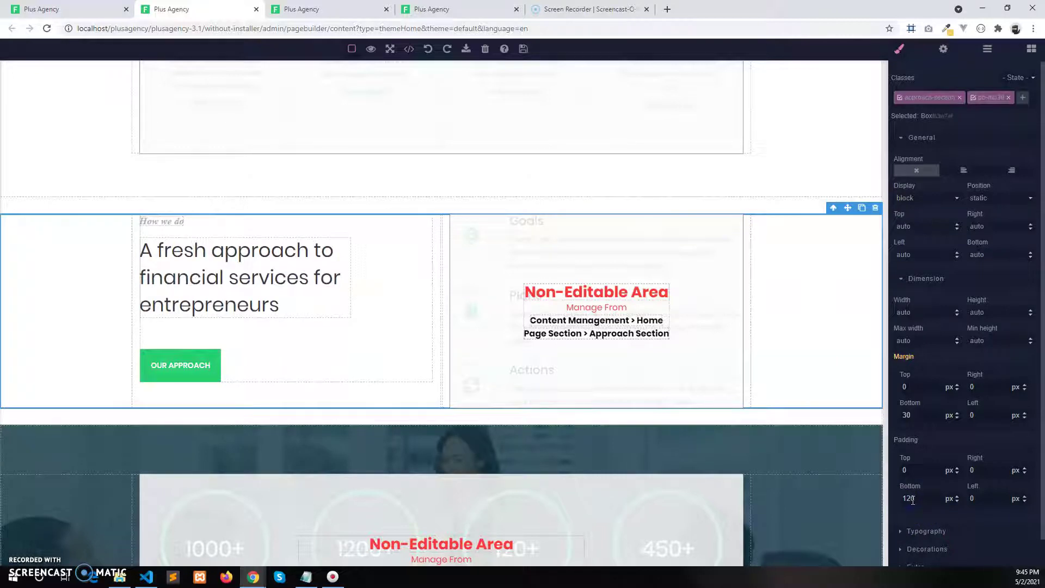
Set the top padding of the Our latest projects section to 120 px and add matching bottom padding
scroll(598, 490, "down", 8)
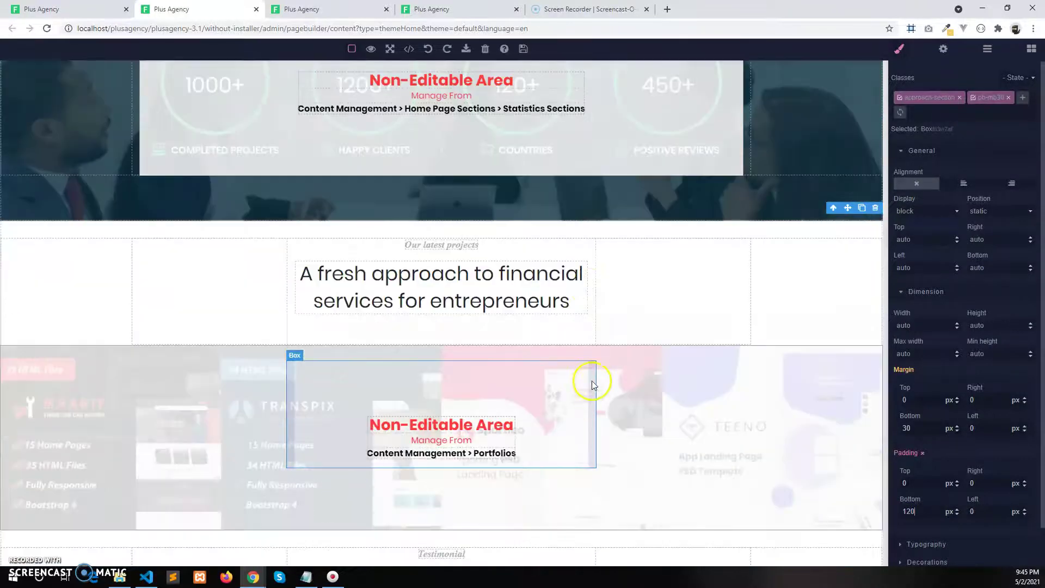
scroll(593, 385, "down", 1)
left_click(774, 217)
left_click(925, 472)
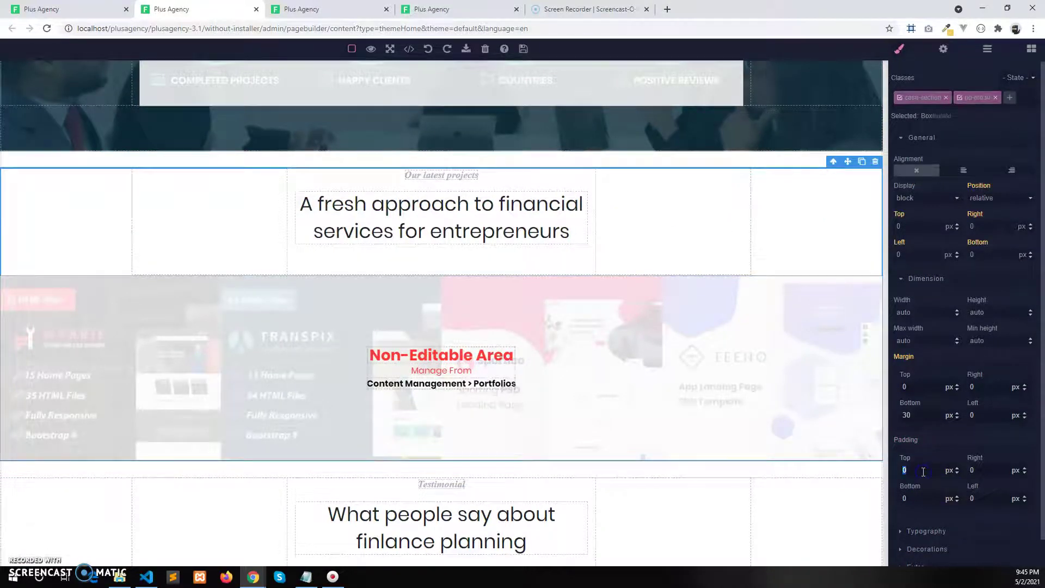
left_click(914, 495)
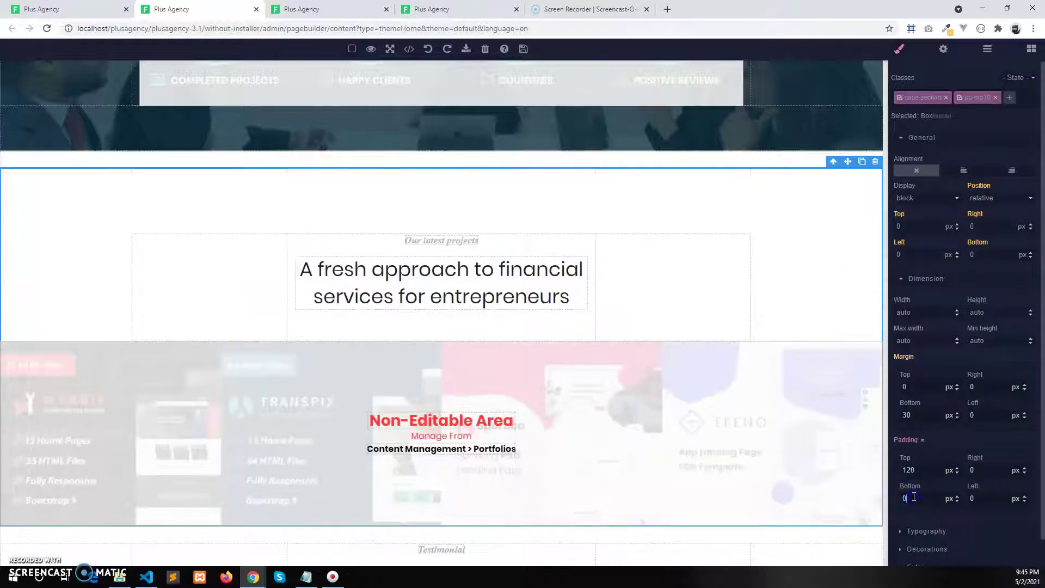
left_click(819, 478)
Set the Testimonial section's bottom padding to 120 px
scroll(816, 479, "down", 3)
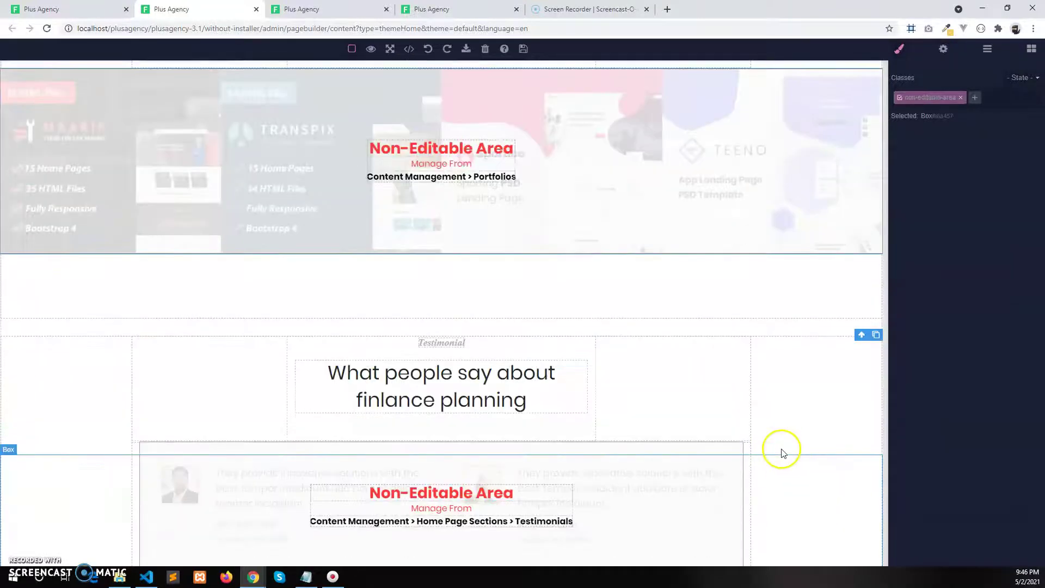
scroll(786, 411, "down", 2)
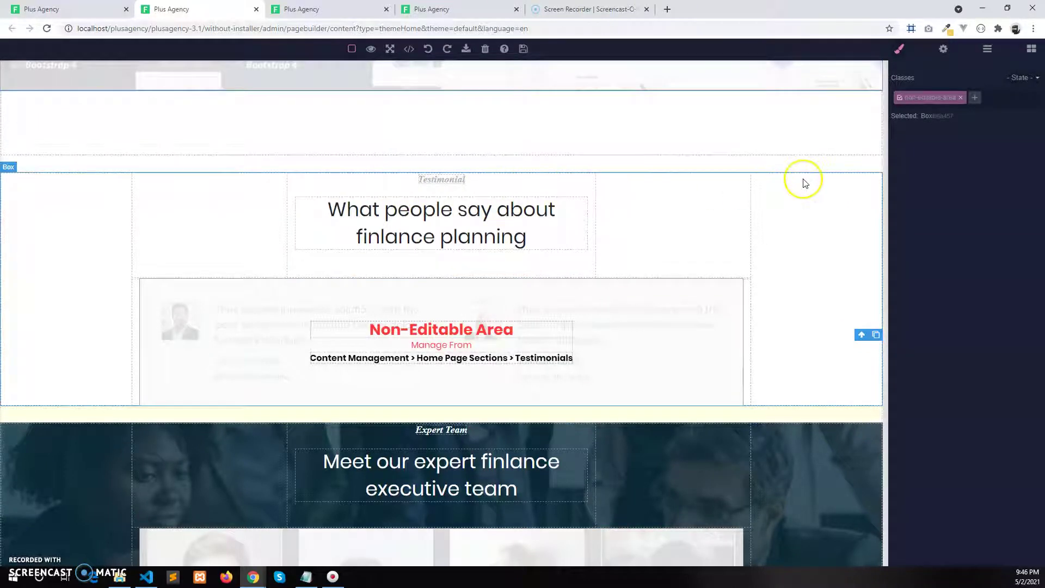
left_click(784, 299)
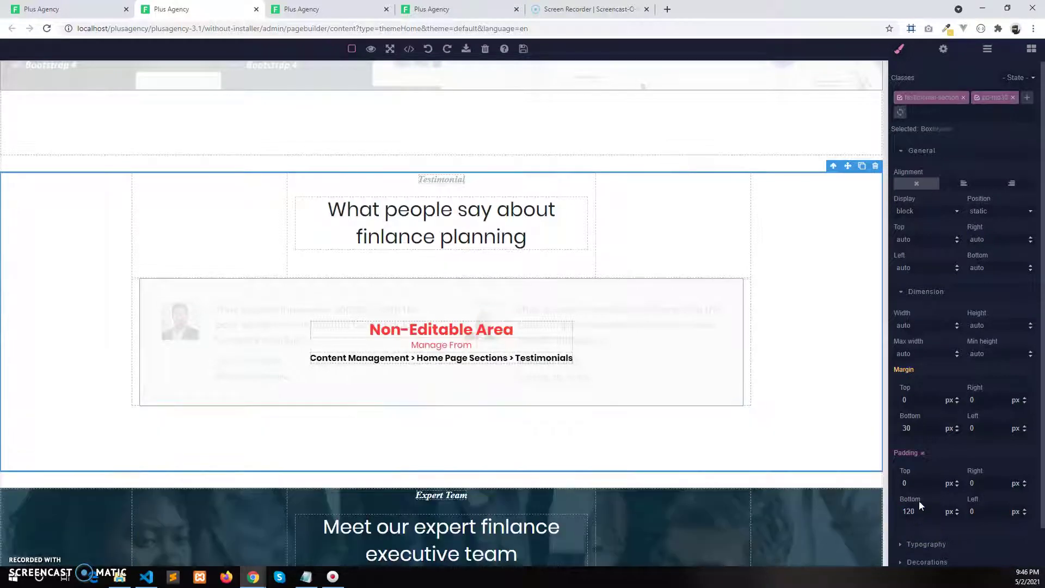
Set both the top and bottom padding of the Expert Team section to 120 px
scroll(919, 501, "down", 1)
scroll(762, 392, "down", 5)
left_click(803, 387)
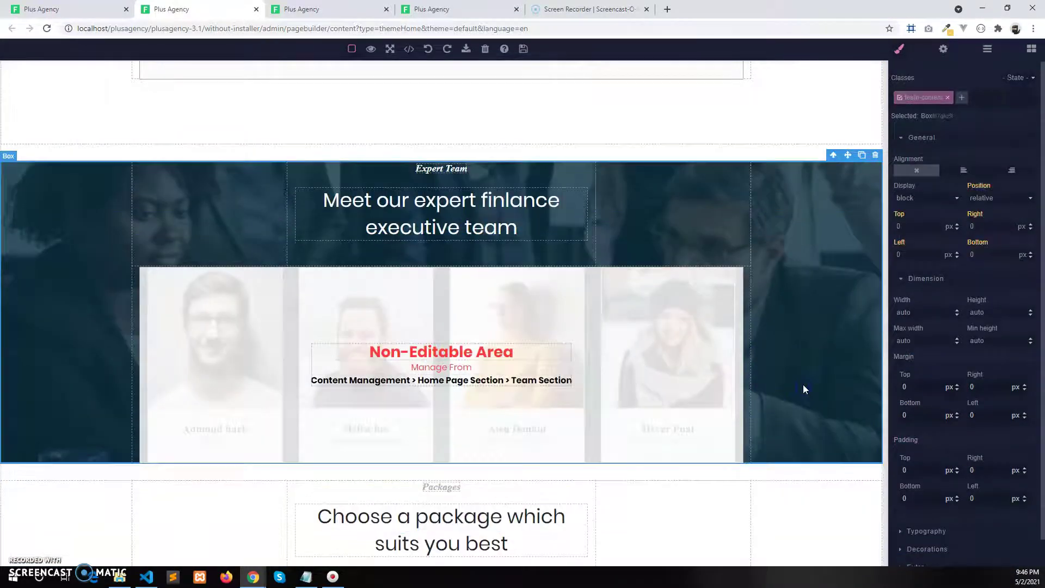
left_click(922, 470)
double_click(917, 498)
type("120")
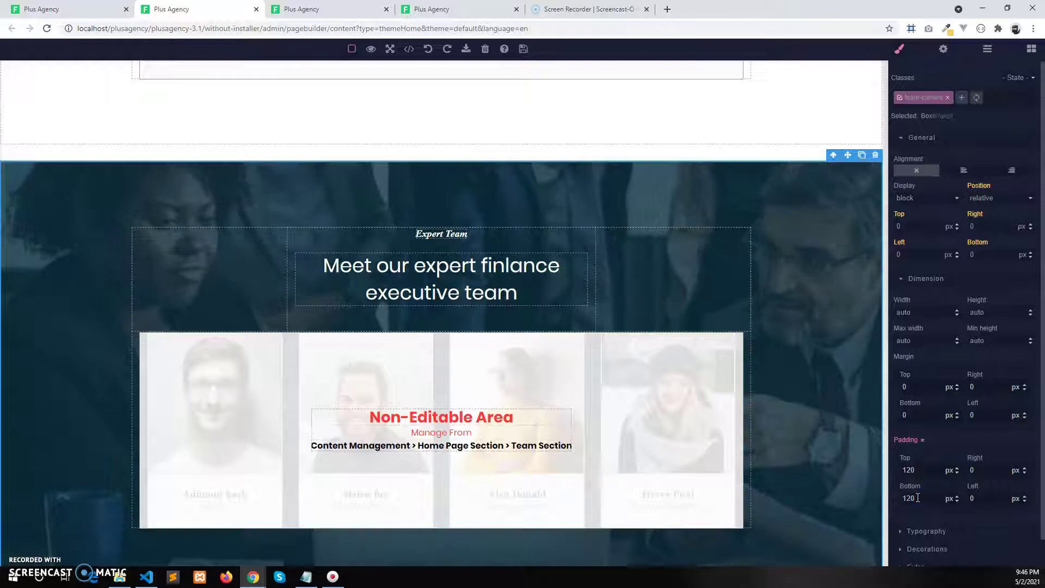
Set the top and bottom padding of the Packages section to 120 px
scroll(630, 439, "down", 8)
left_click(766, 334)
scroll(762, 348, "down", 1)
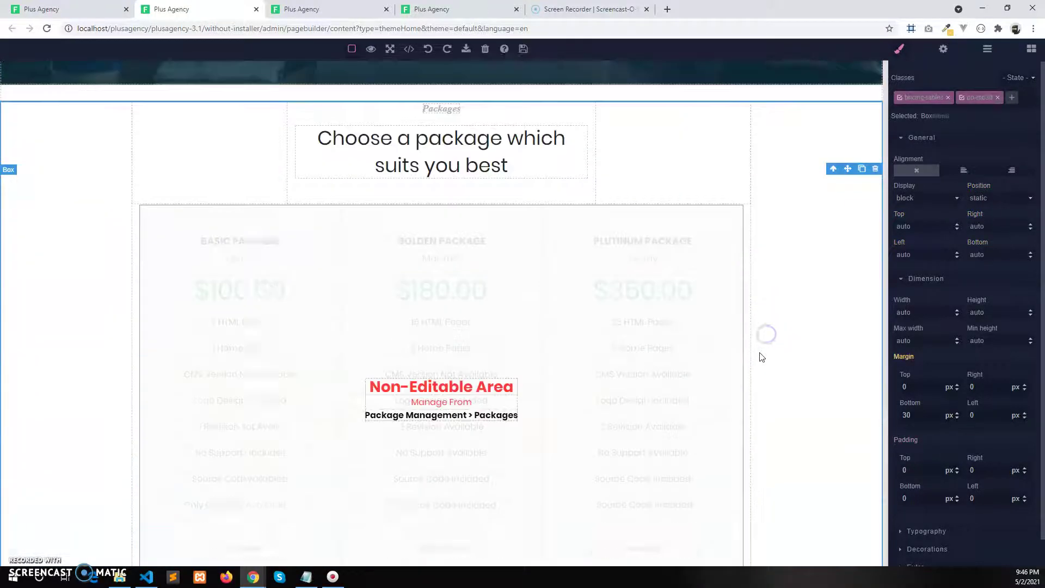
scroll(761, 357, "down", 3)
left_click(886, 491)
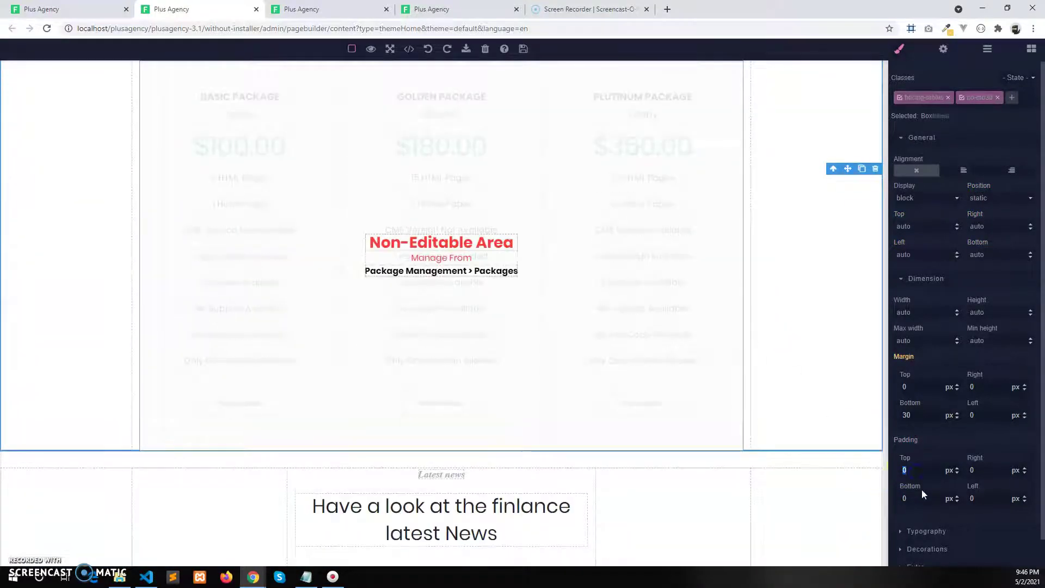
double_click(904, 499)
type("120")
Set the Latest News section's bottom padding to 120 px
scroll(803, 448, "down", 5)
left_click(803, 448)
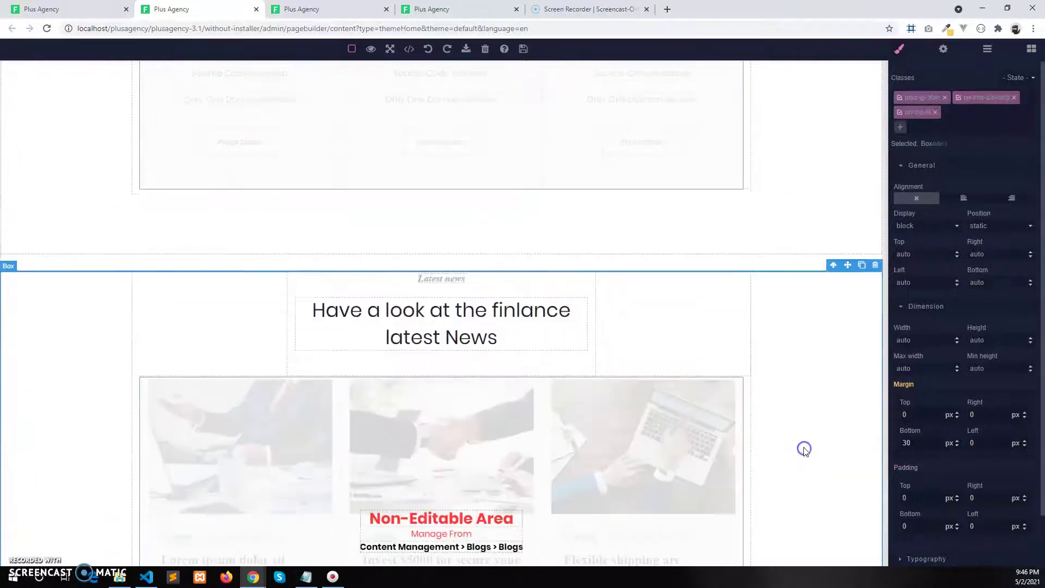
scroll(792, 455, "down", 4)
double_click(915, 526)
type("120")
Save the section padding changes and reload the local website's home page to review the new spacing
scroll(735, 459, "down", 3)
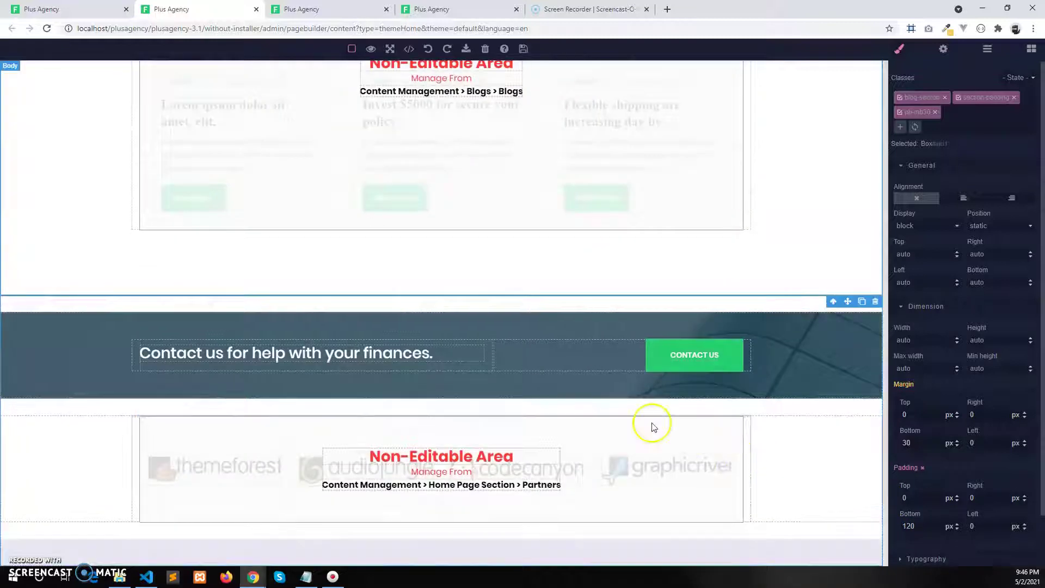
left_click(524, 49)
left_click(356, 9)
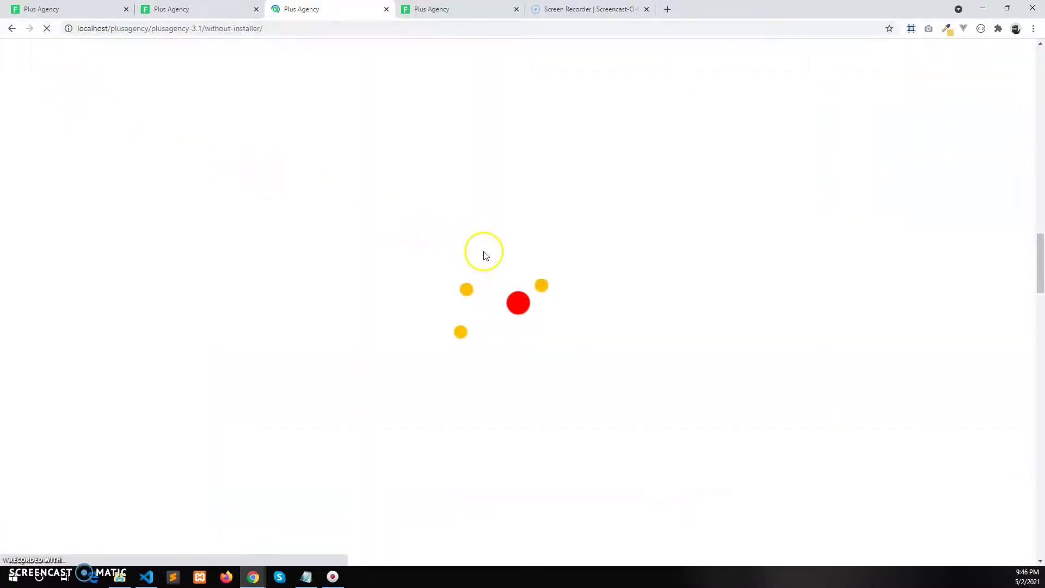
scroll(544, 375, "up", 8)
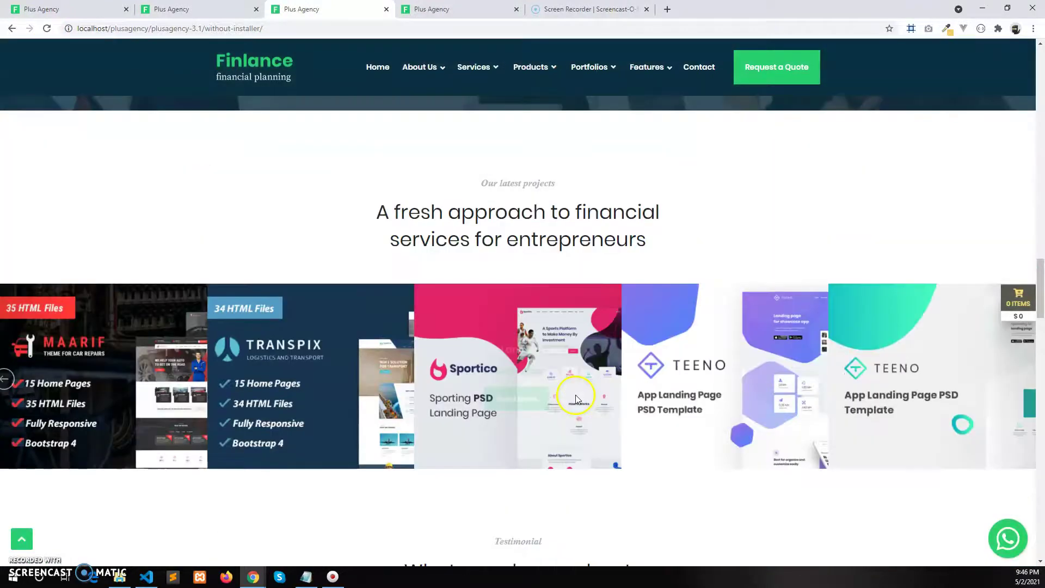
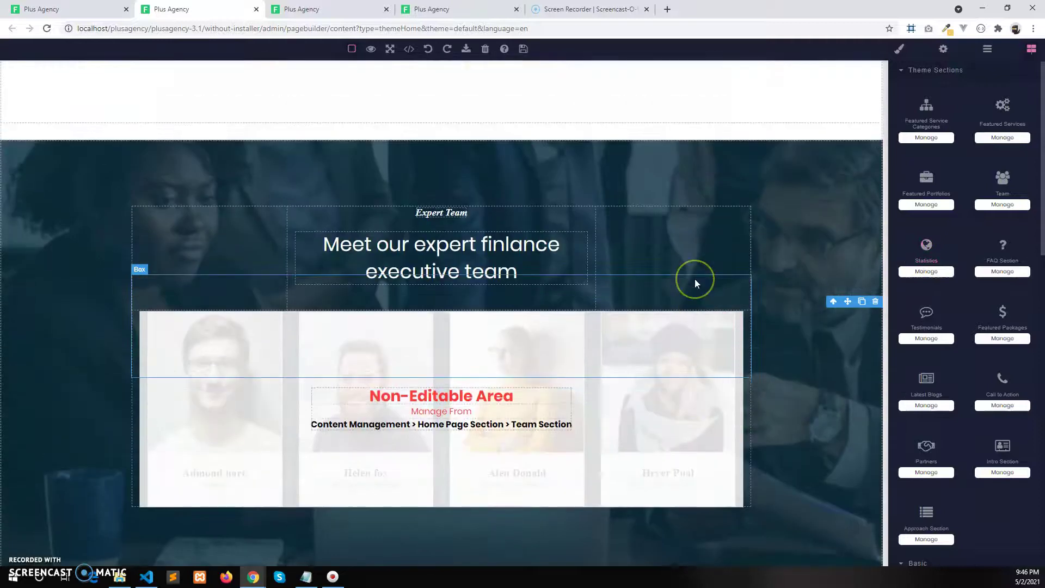
Back in the page builder, insert a container between the Approach and Statistics sections and place a 2 Columns block inside it
scroll(695, 279, "up", 5)
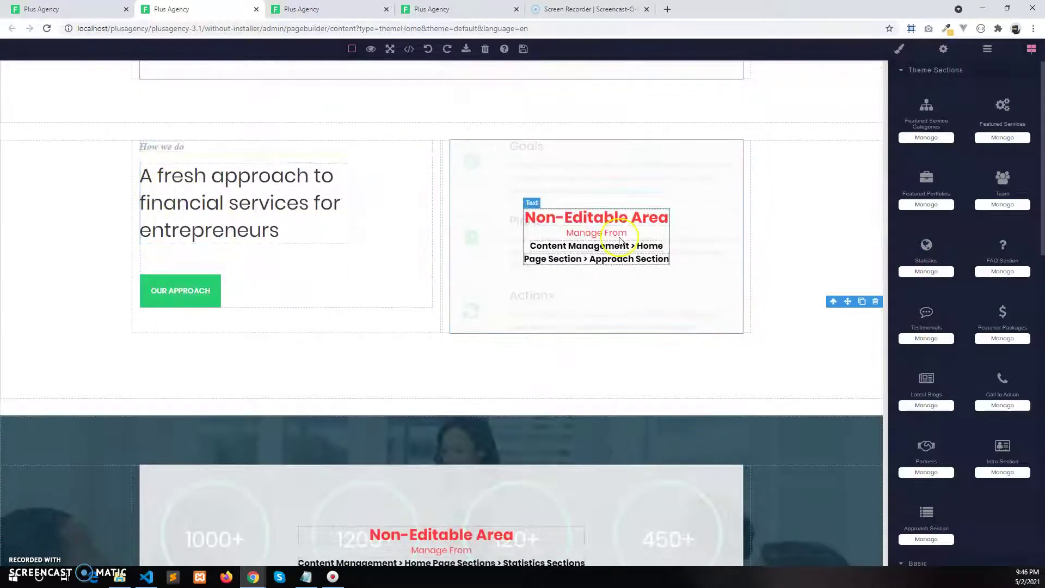
left_click(1032, 49)
scroll(952, 326, "down", 8)
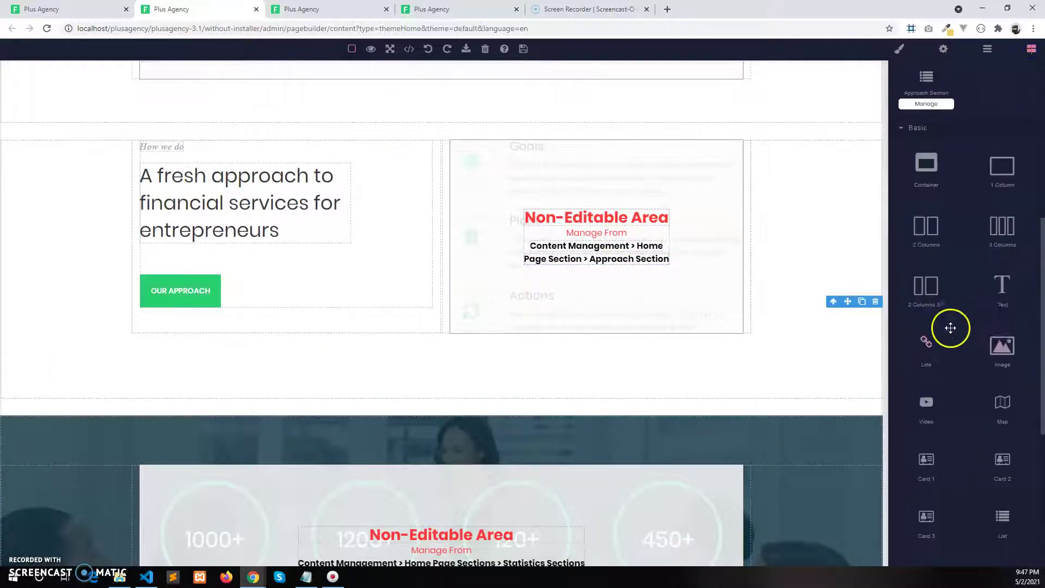
left_click_drag(947, 174, 786, 413)
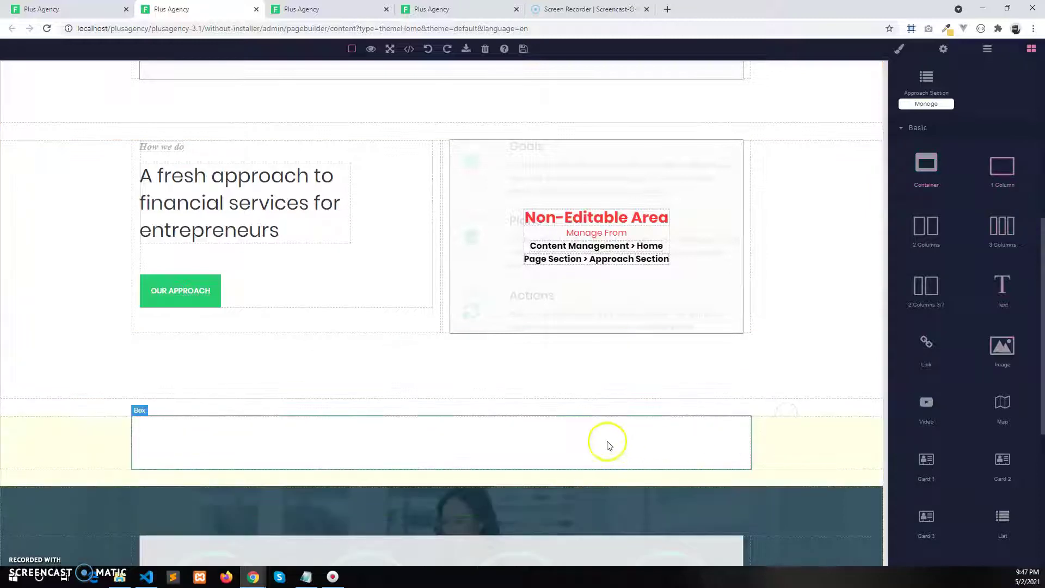
left_click_drag(944, 210, 639, 434)
Add an image block to the first new column, upload Banner.jpg from Downloads and use it as the picture
left_click_drag(996, 345, 381, 451)
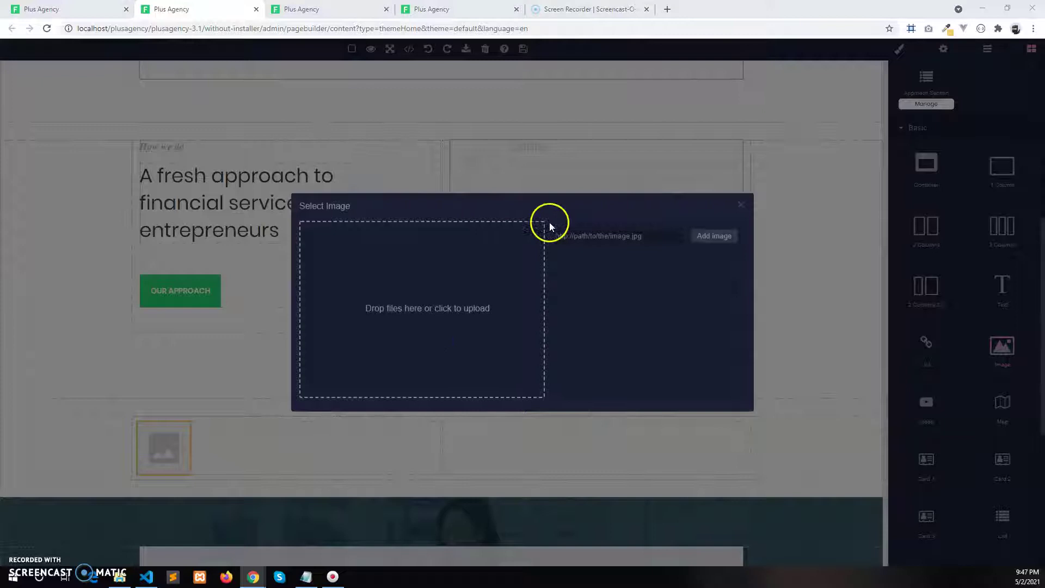
left_click(464, 294)
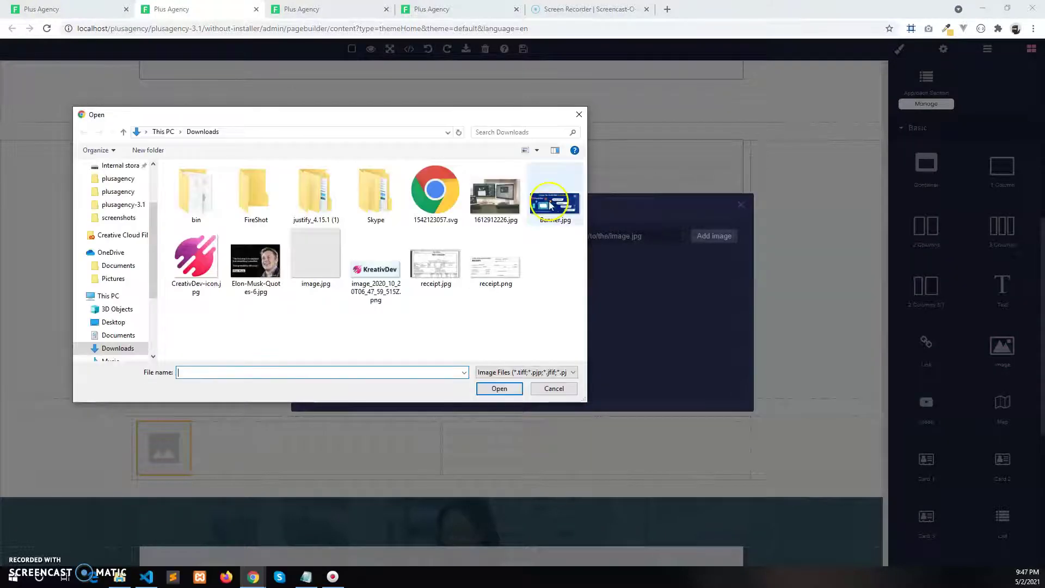
double_click(550, 205)
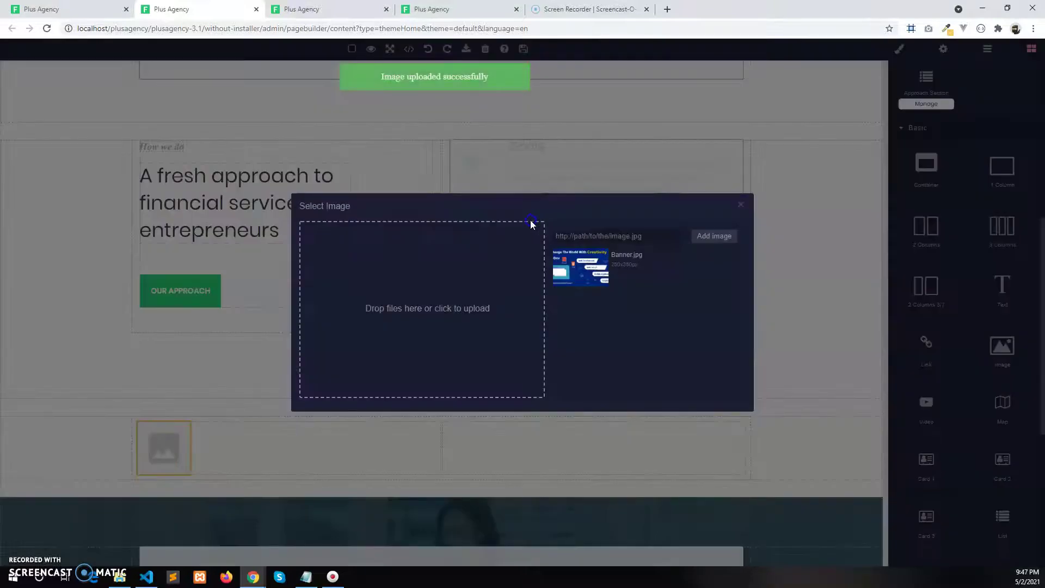
left_click(606, 279)
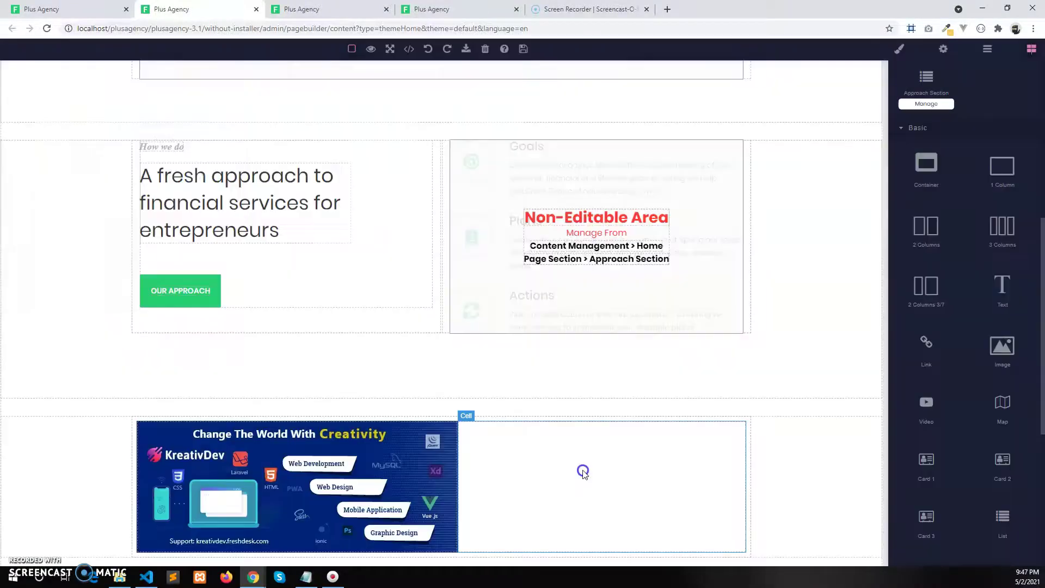
Add a text block to the empty second column beside the banner image
left_click(582, 471)
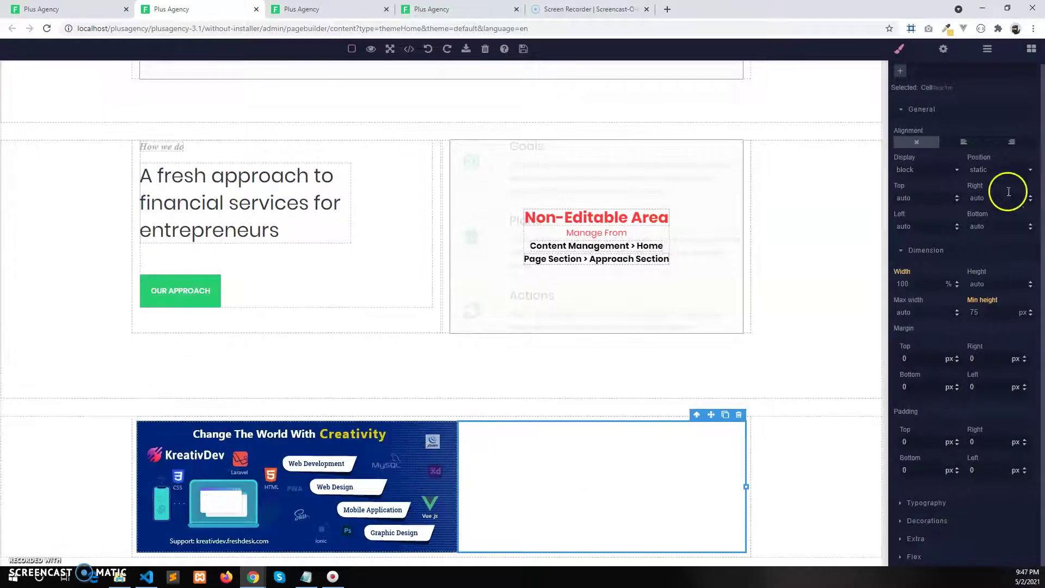
left_click(1031, 60)
scroll(991, 385, "down", 5)
left_click_drag(1002, 319, 567, 453)
Fill the new text block with many repeated copies of its placeholder sentence "Insert your text here"
double_click(561, 432)
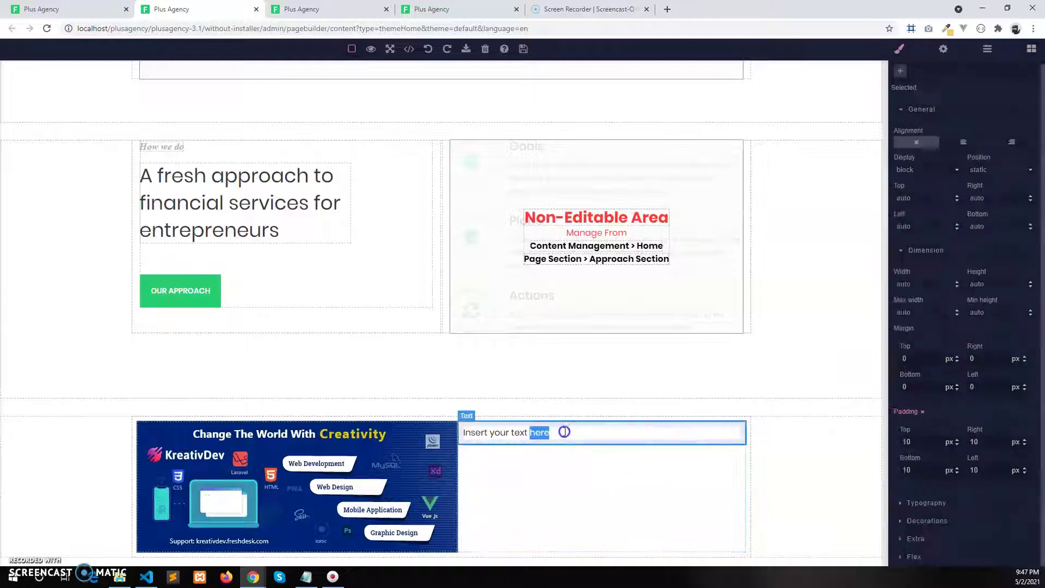
key("ctrl+c")
key("Right")
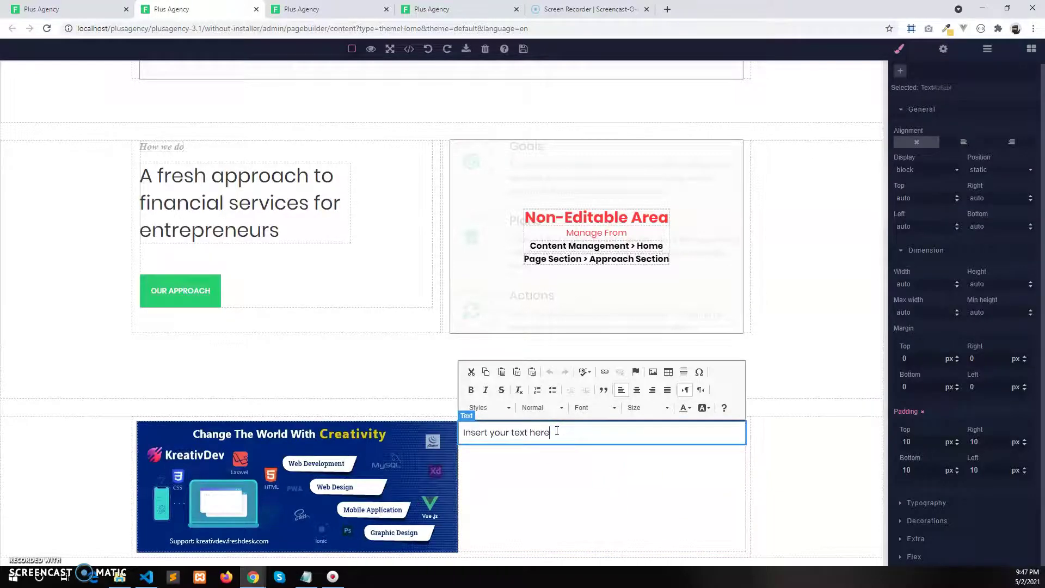
key("ctrl+v")
key("ctrl+v")
key("ctrl+v")
key("ctrl+v")
key("ctrl+v")
key("ctrl+v")
key("ctrl+v")
key("ctrl+v")
key("ctrl+v")
key("ctrl+v")
key("ctrl+v")
key("ctrl+v")
key("ctrl+v")
key("ctrl+v")
key("ctrl+v")
key("ctrl+v")
key("ctrl+v")
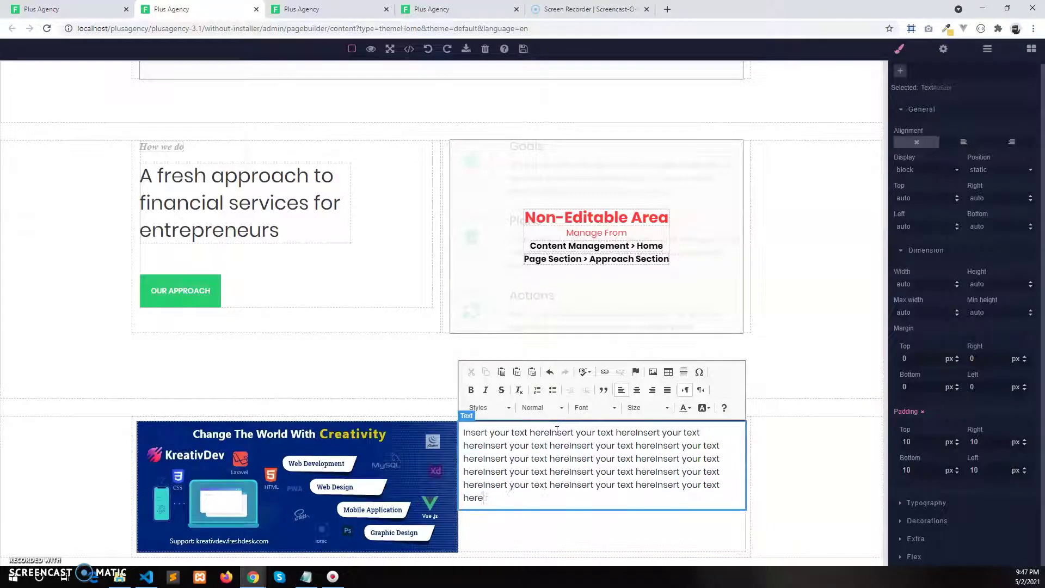
left_click(790, 457)
Set the top and bottom padding of the new image-and-text section to 120 px each
scroll(754, 415, "down", 3)
left_click(790, 329)
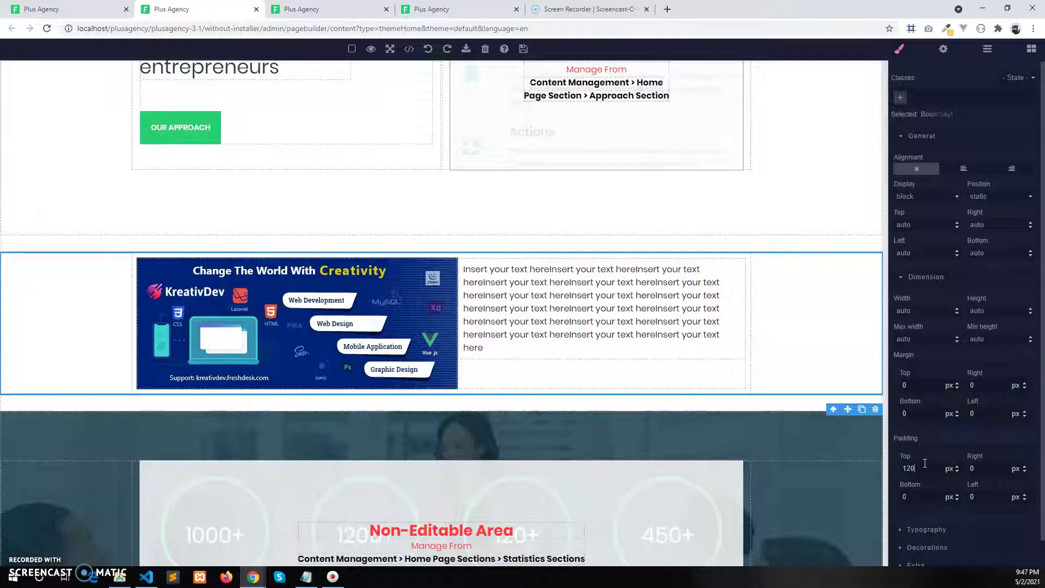
left_click(923, 493)
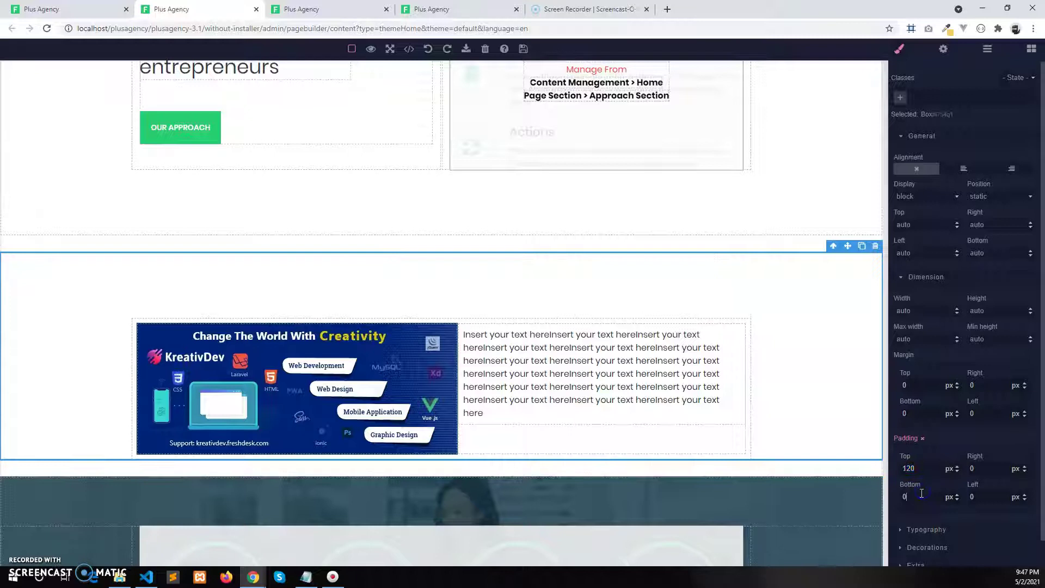
left_click(859, 455)
left_click(909, 496)
left_click(921, 471)
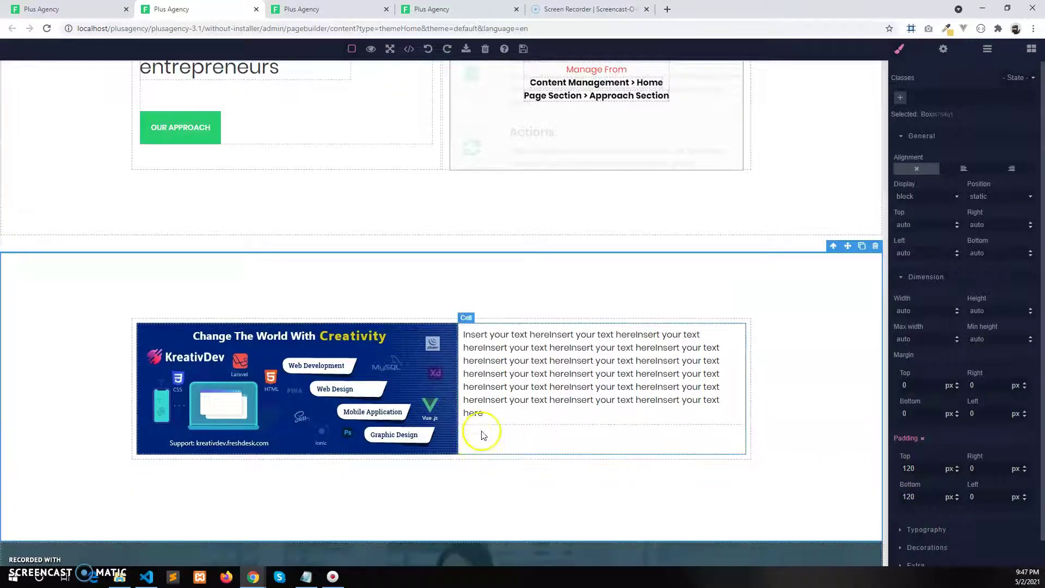
left_click(806, 324)
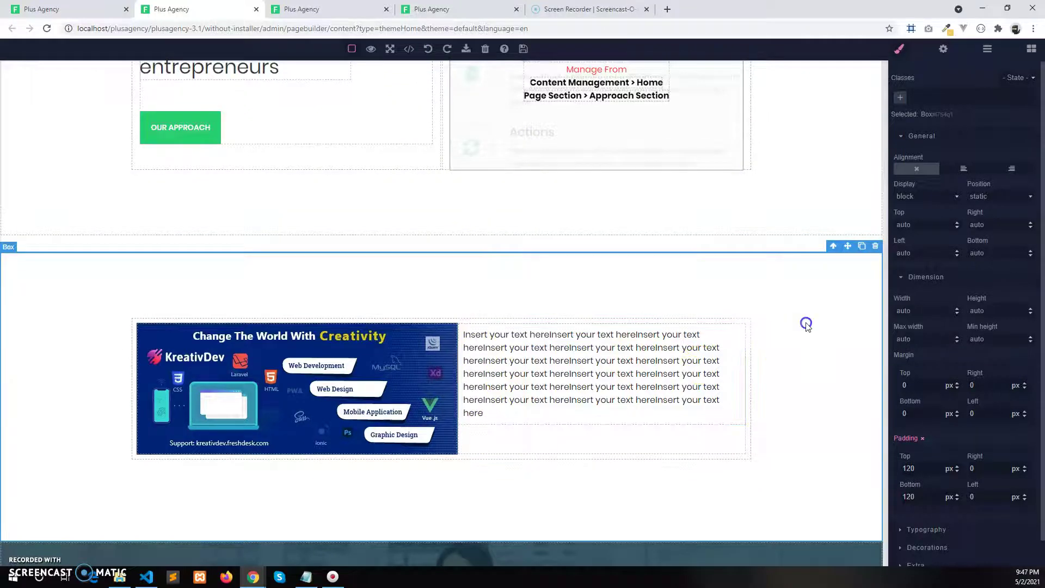
left_click(824, 421)
Save the page and reload the local website's home page to review the new section between Approach and Statistics
left_click(526, 49)
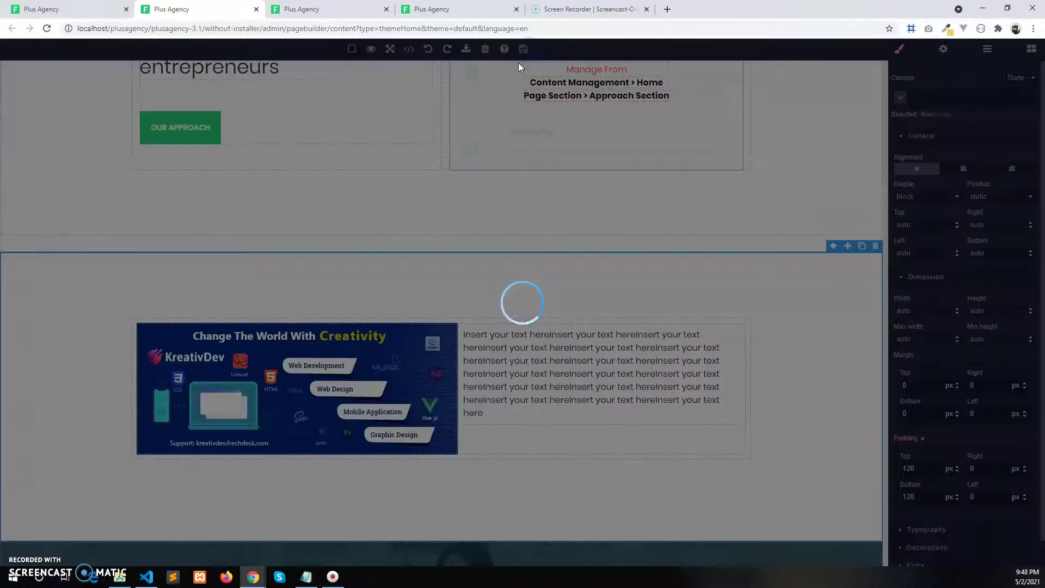
left_click(305, 9)
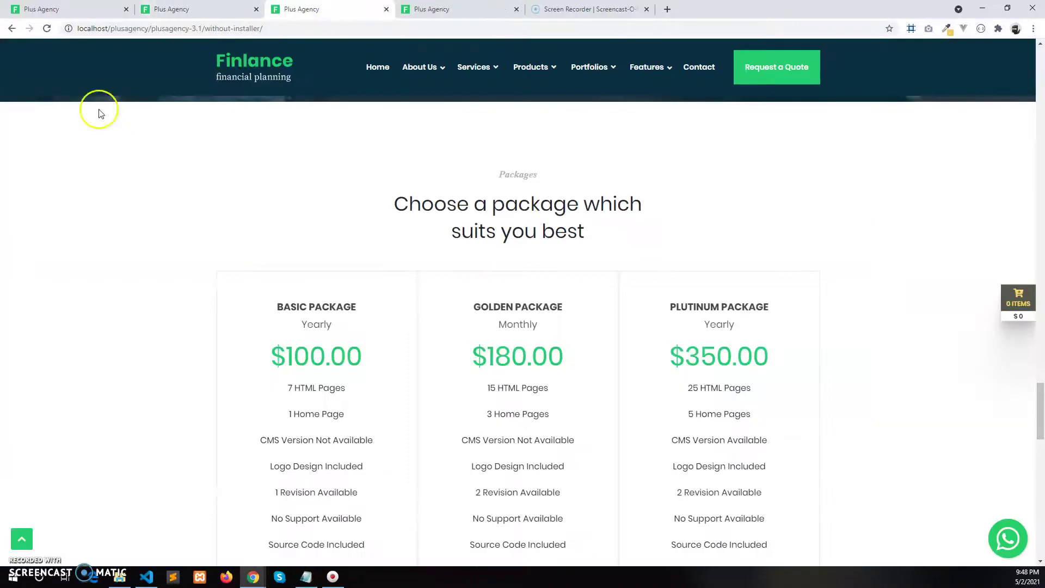
left_click(46, 31)
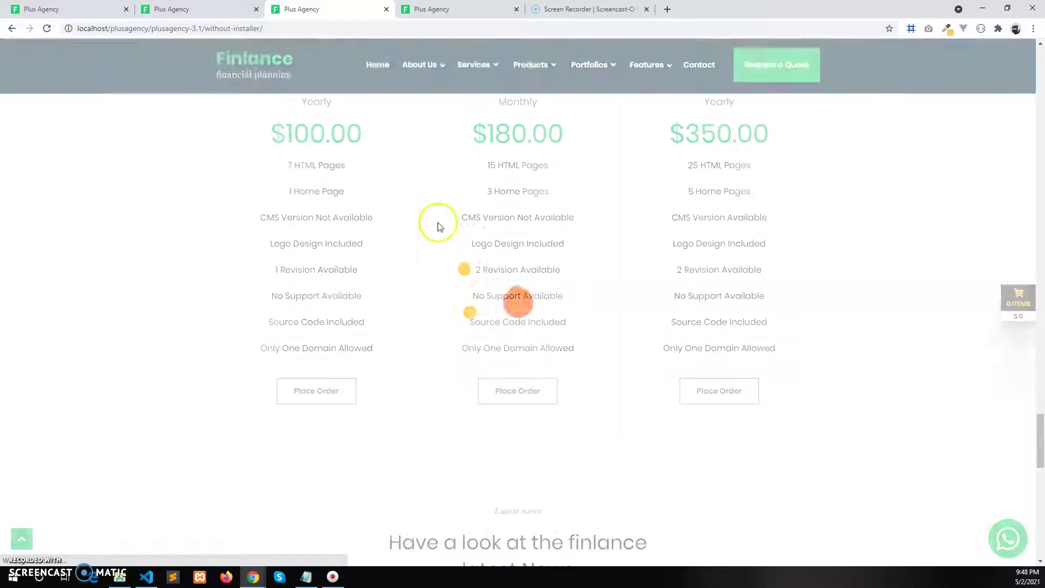
scroll(452, 301, "up", 20)
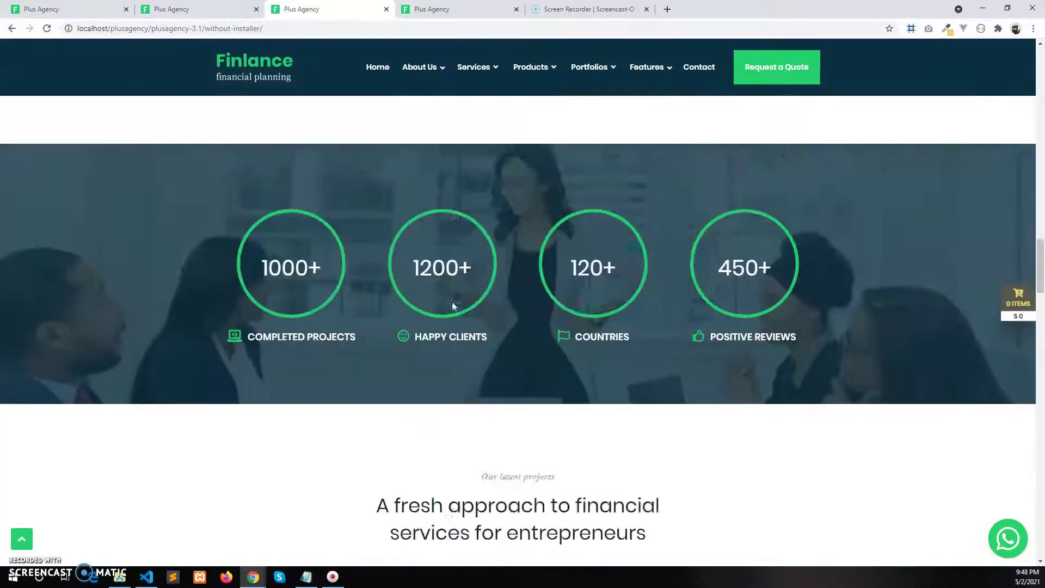
scroll(452, 302, "down", 8)
scroll(451, 305, "down", 2)
scroll(495, 297, "up", 2)
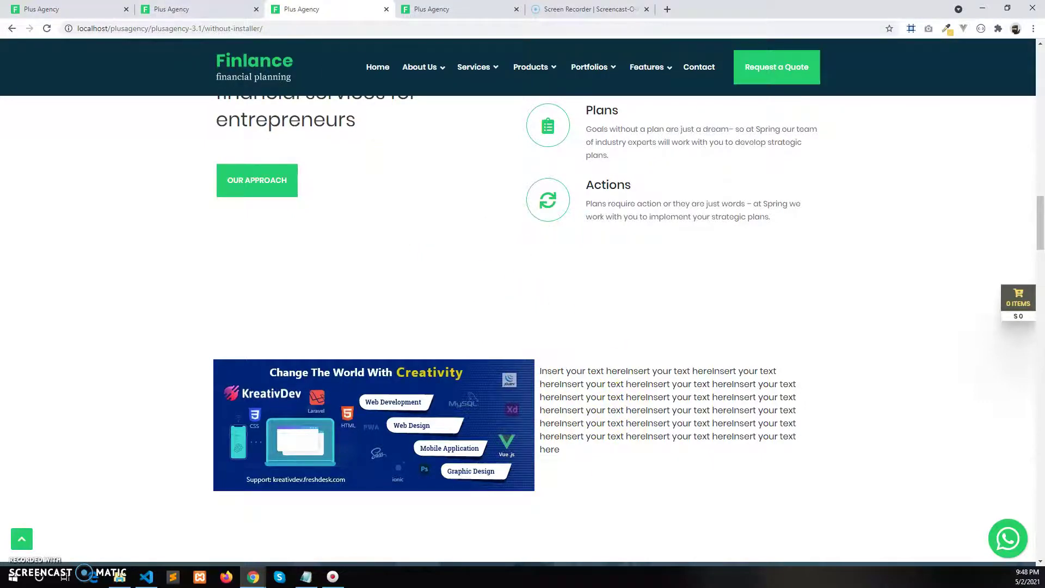
Back in the page builder, set the image-and-text section's top padding to 0 px
key("ctrl+shift+Tab")
left_click_drag(957, 472, 887, 471)
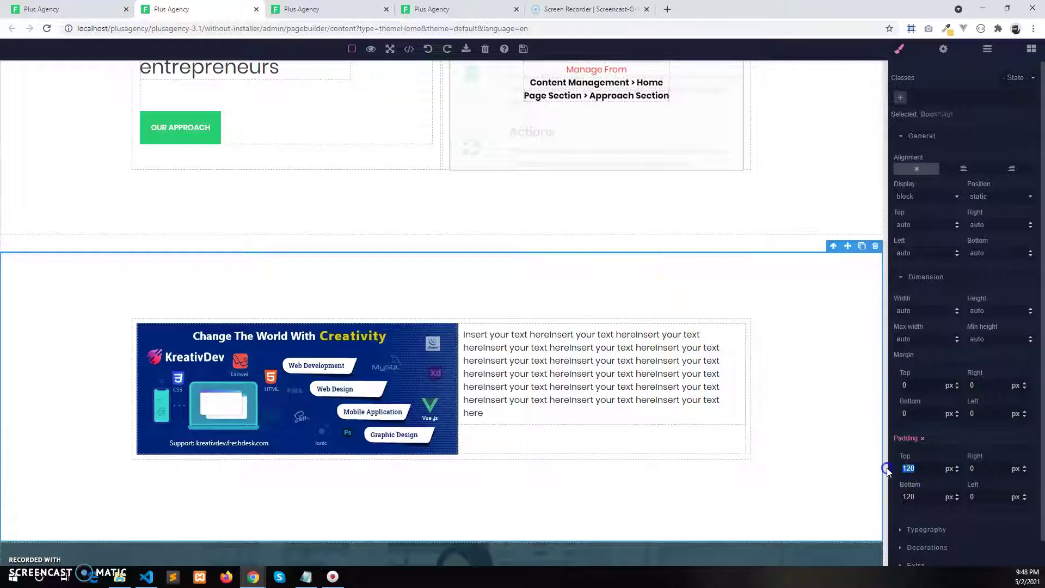
type("0")
key("Return")
Check the spacing above the image-and-text section on the local home page and look over the sections above it
key("ctrl+Tab")
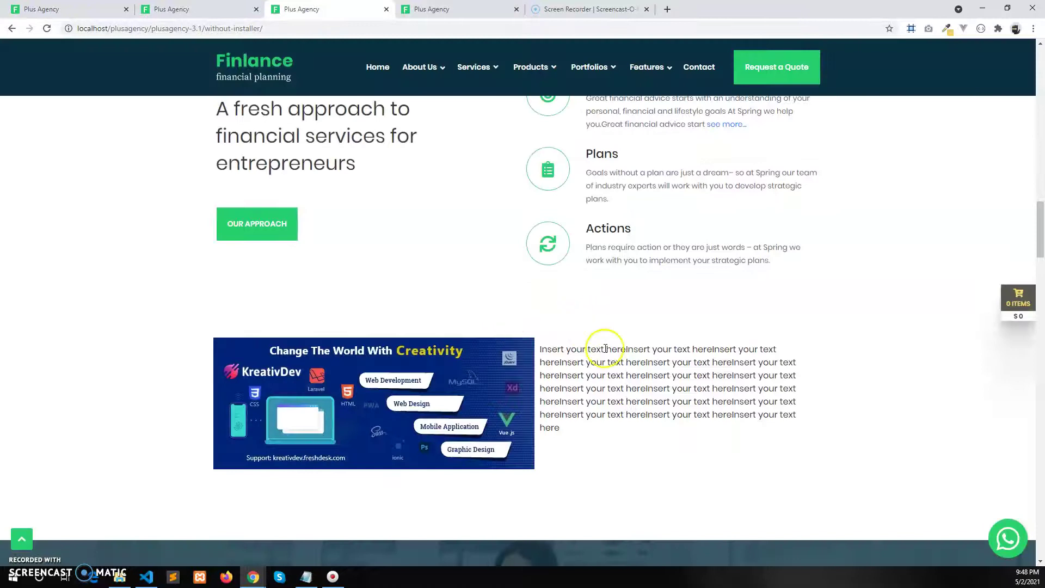
scroll(733, 384, "up", 8)
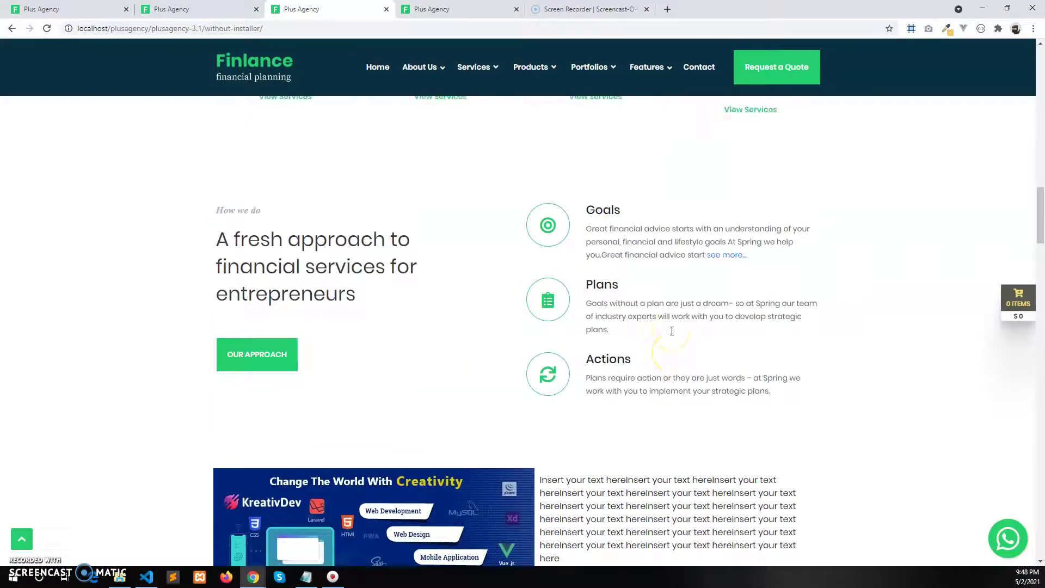
scroll(672, 331, "up", 10)
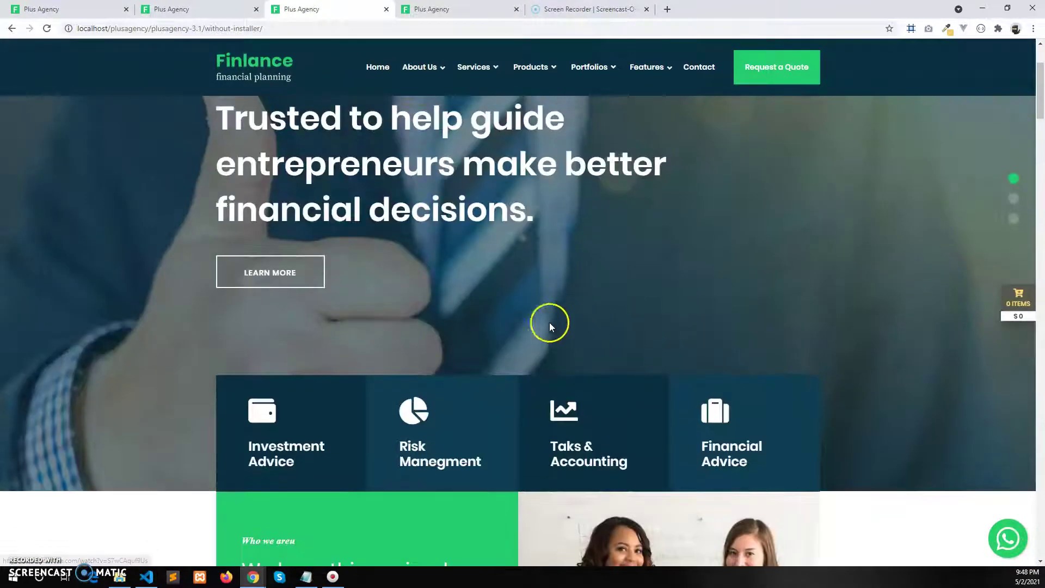